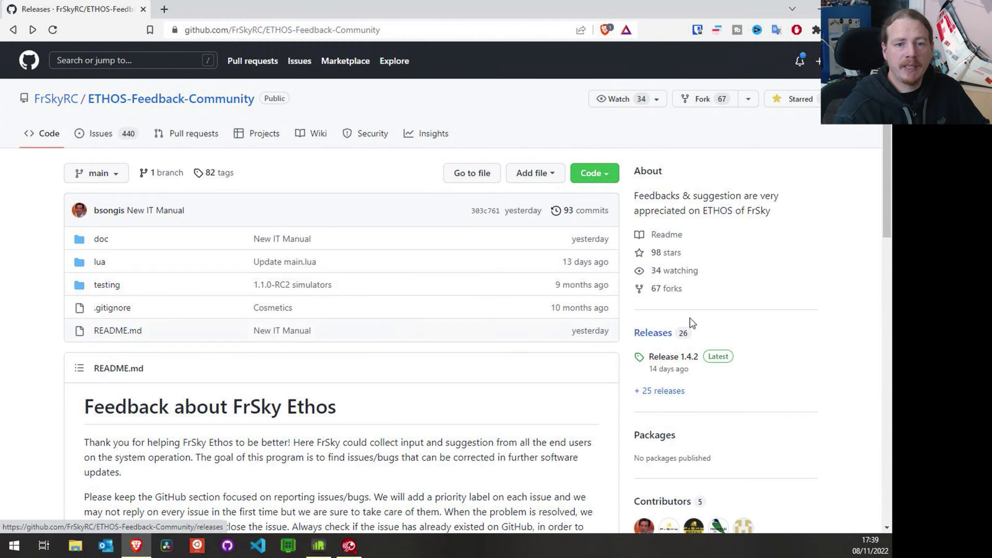
Open the ETHOS repository's Releases page and scroll down the release list
click(663, 337)
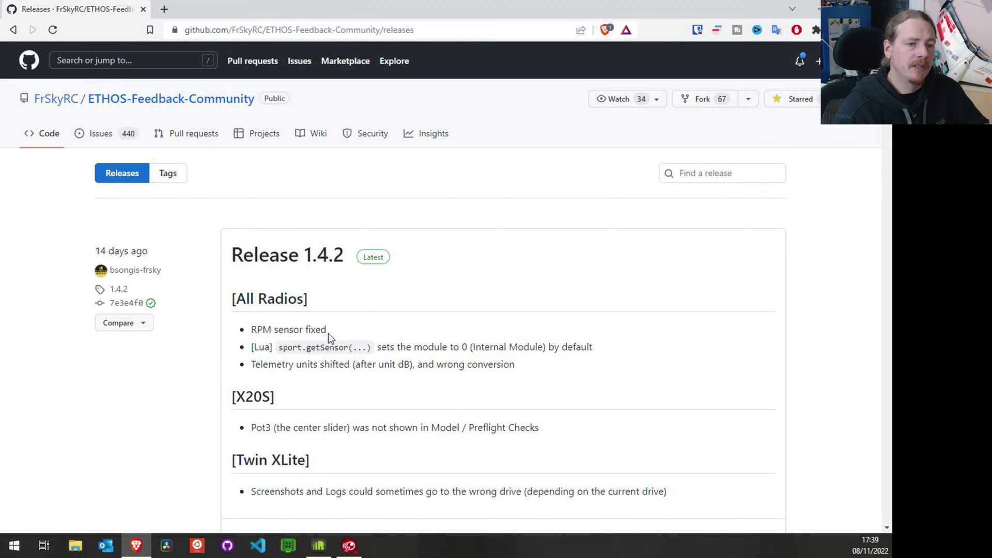
scroll(332, 336, down, 6)
scroll(333, 256, down, 4)
scroll(332, 251, up, 10)
scroll(439, 316, down, 12)
scroll(408, 289, up, 4)
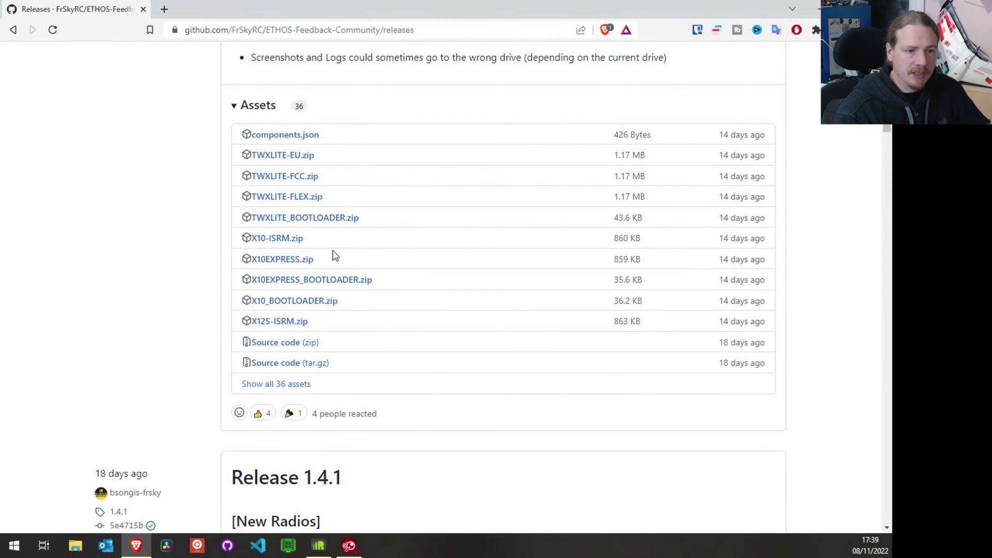
scroll(416, 253, down, 2)
scroll(357, 246, down, 2)
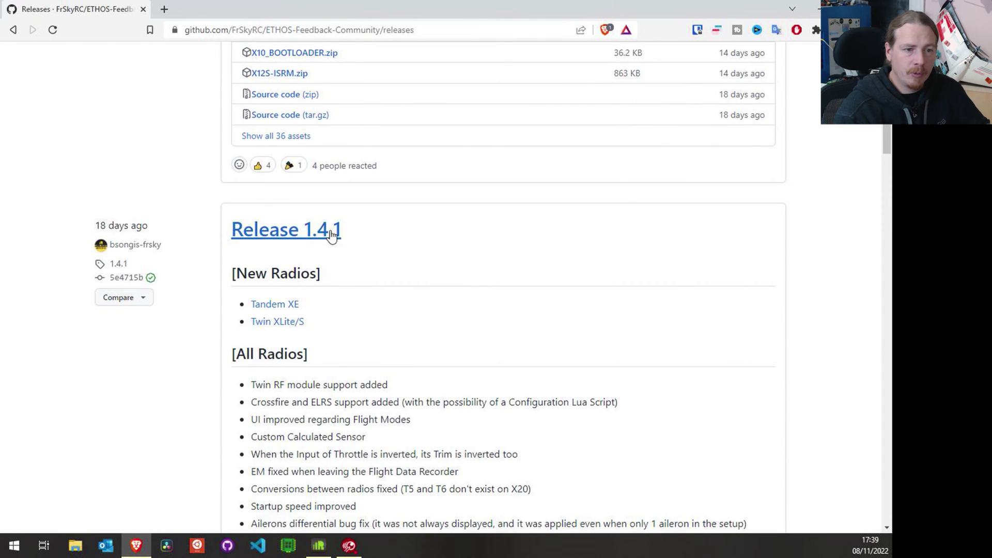
scroll(377, 234, down, 5)
scroll(392, 199, down, 2)
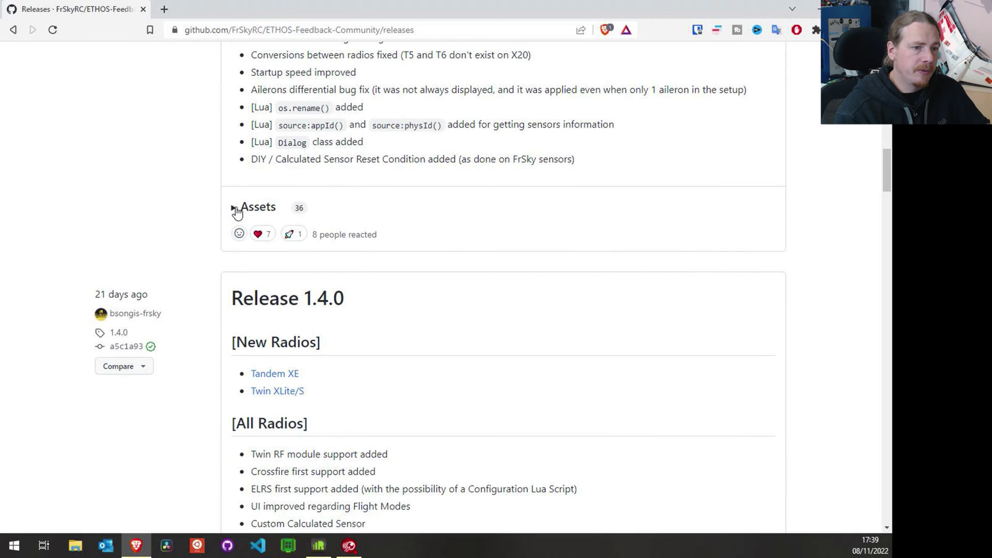
Expand the Release 1.4.1 assets and scroll past them
click(235, 208)
scroll(419, 212, down, 2)
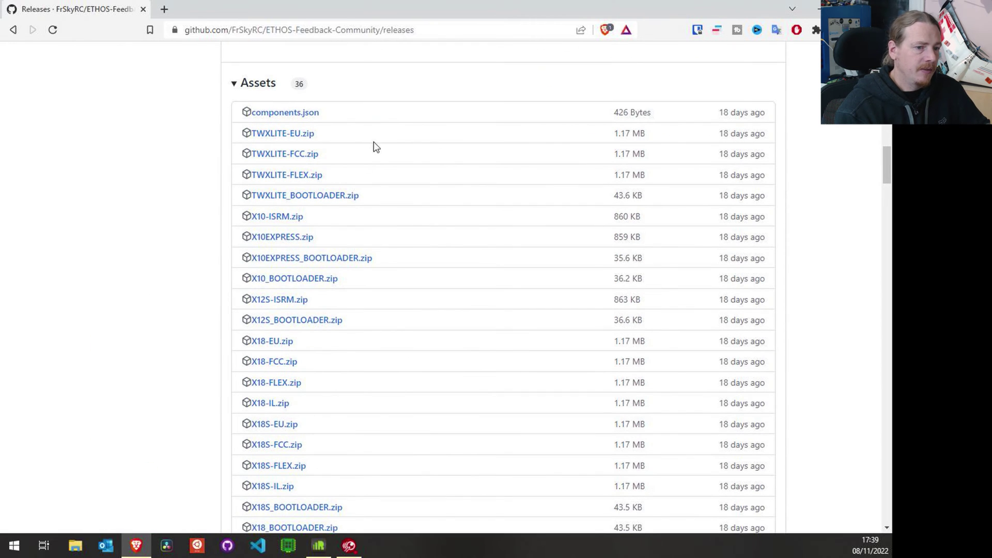
scroll(318, 227, down, 3)
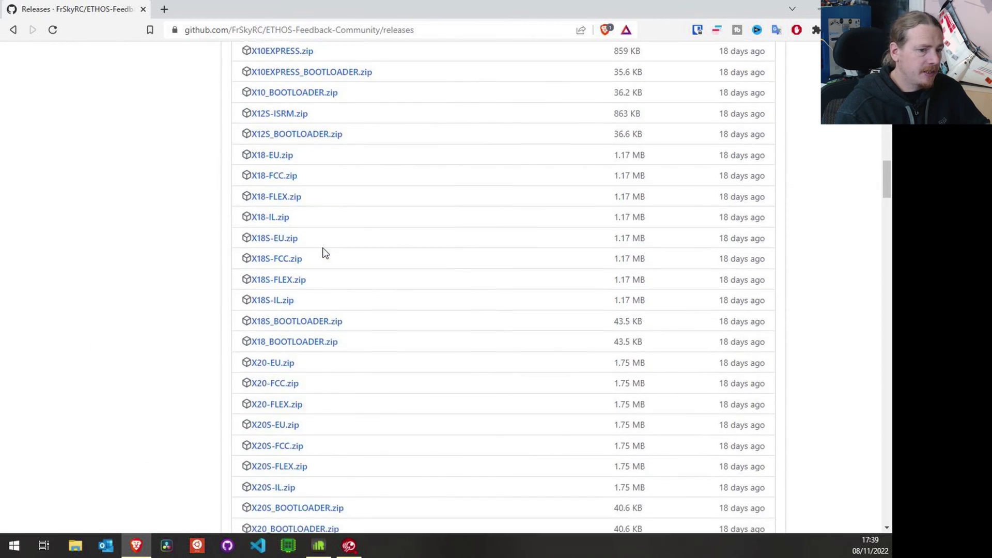
scroll(330, 347, down, 4)
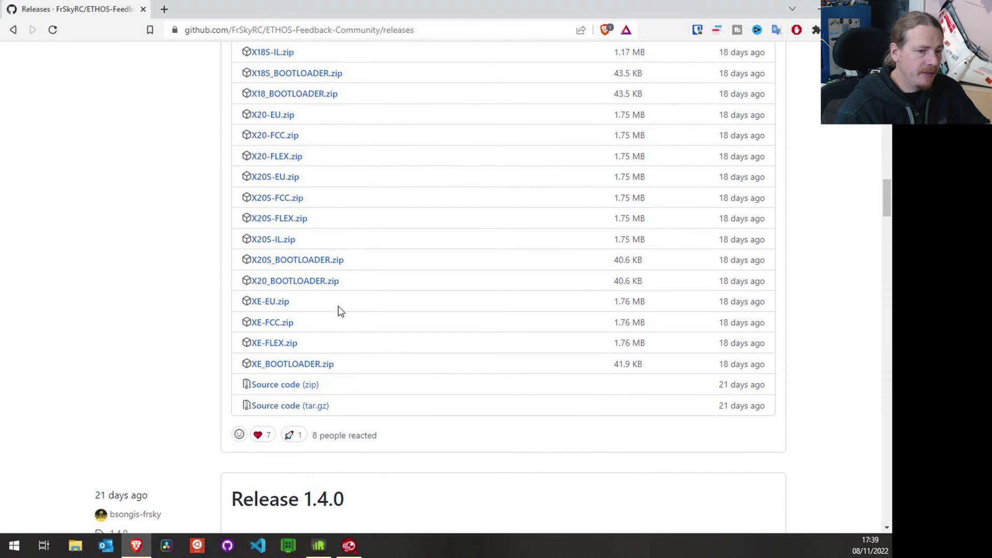
scroll(375, 177, down, 4)
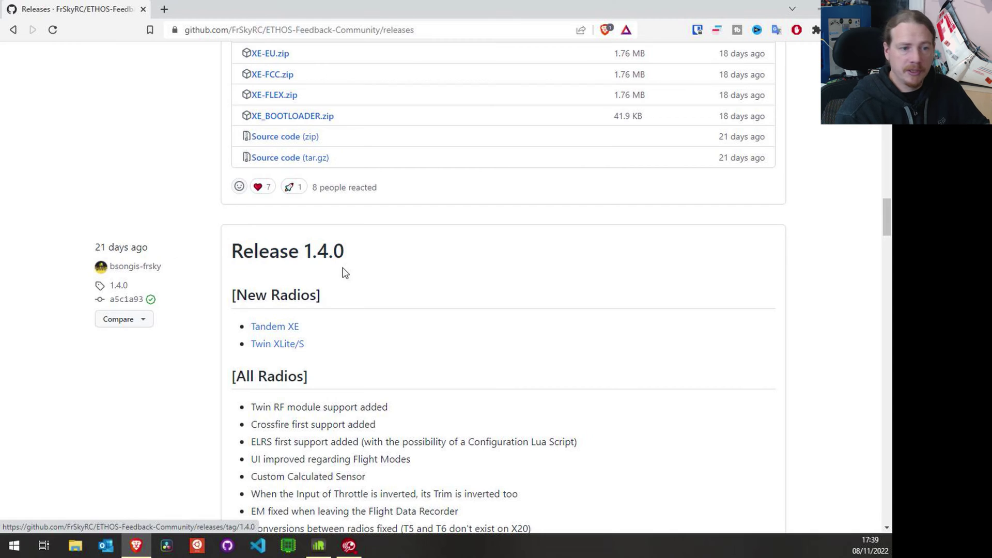
scroll(390, 269, down, 3)
scroll(285, 270, down, 1)
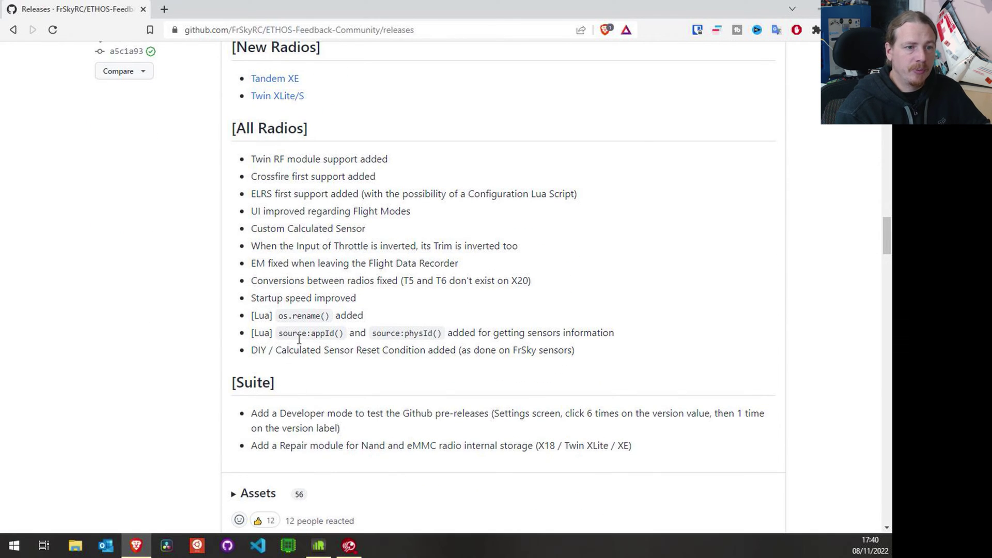
scroll(506, 304, down, 2)
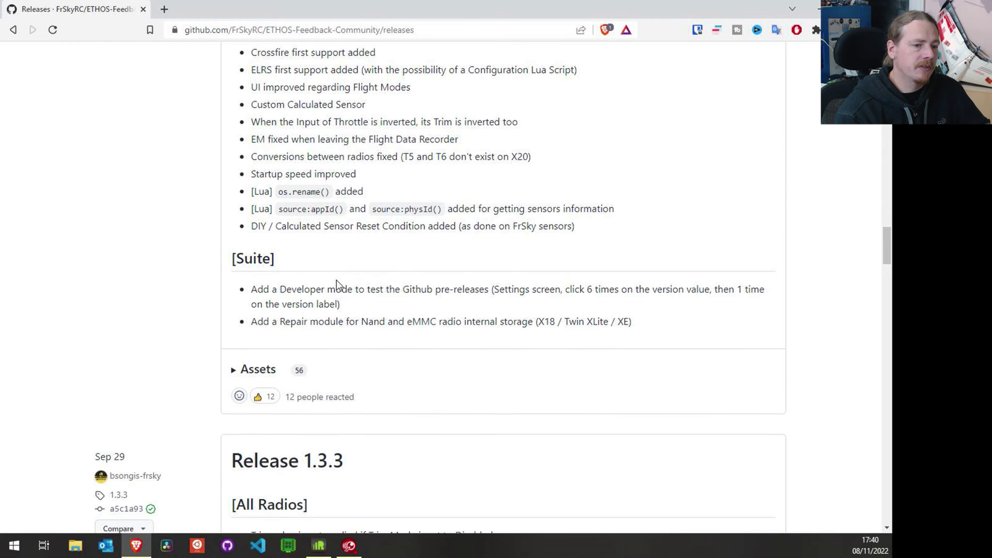
Expand the Release 1.4.0 assets to reveal Ethos-Suite-Setup-1.4.0.exe
click(234, 372)
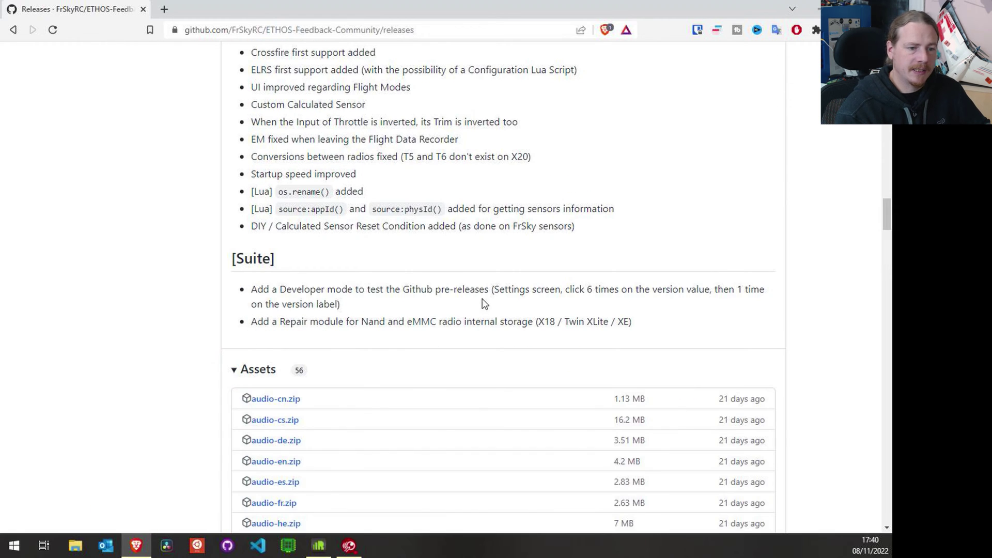
scroll(468, 292, down, 5)
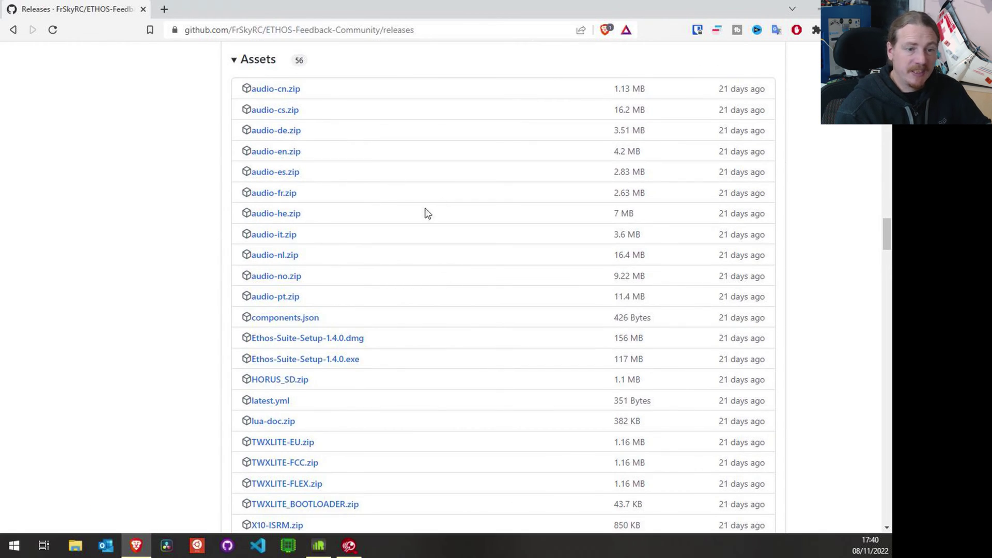
scroll(418, 220, down, 3)
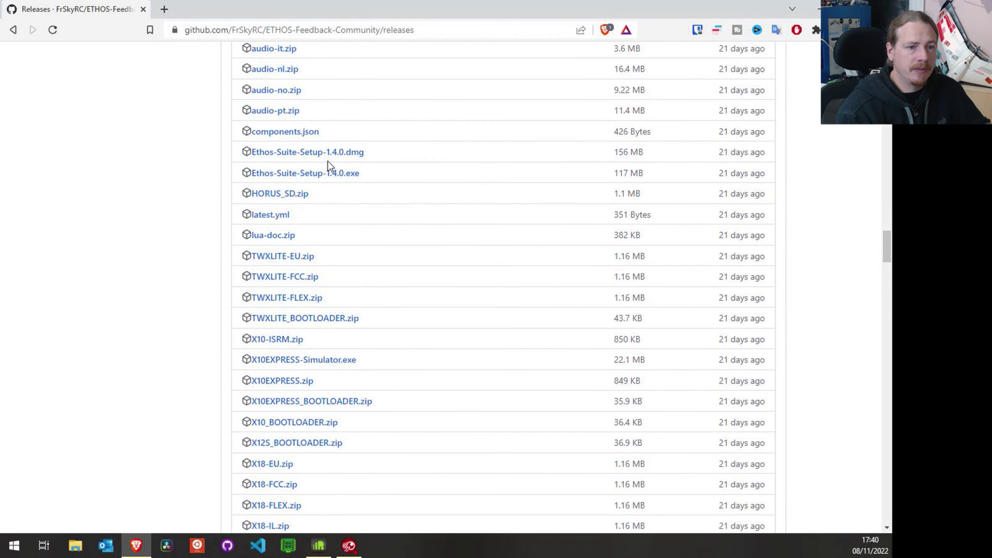
scroll(327, 164, down, 1)
scroll(331, 164, up, 1)
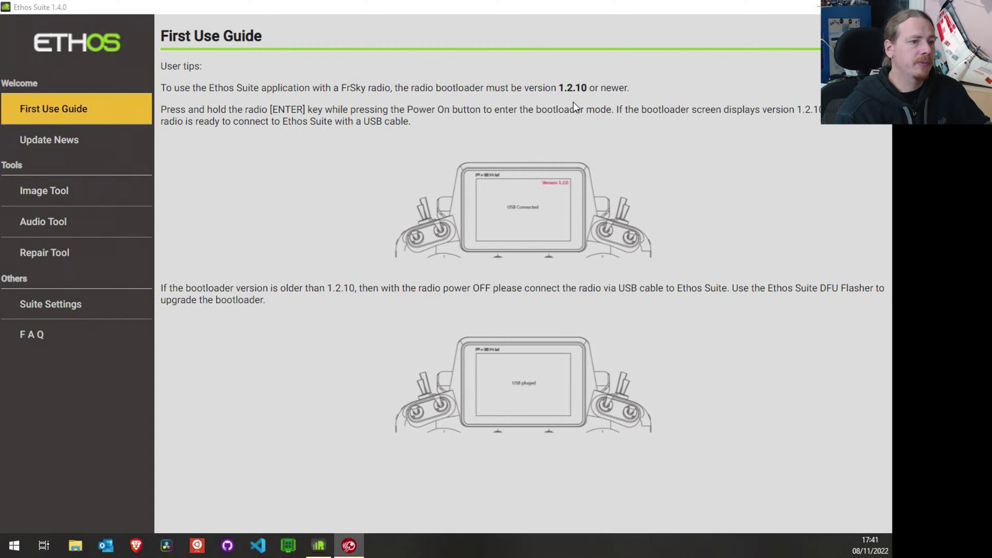
Show Update News with the Release 1.4.2 fixes for all radios, X20S and Twin XLite
click(66, 147)
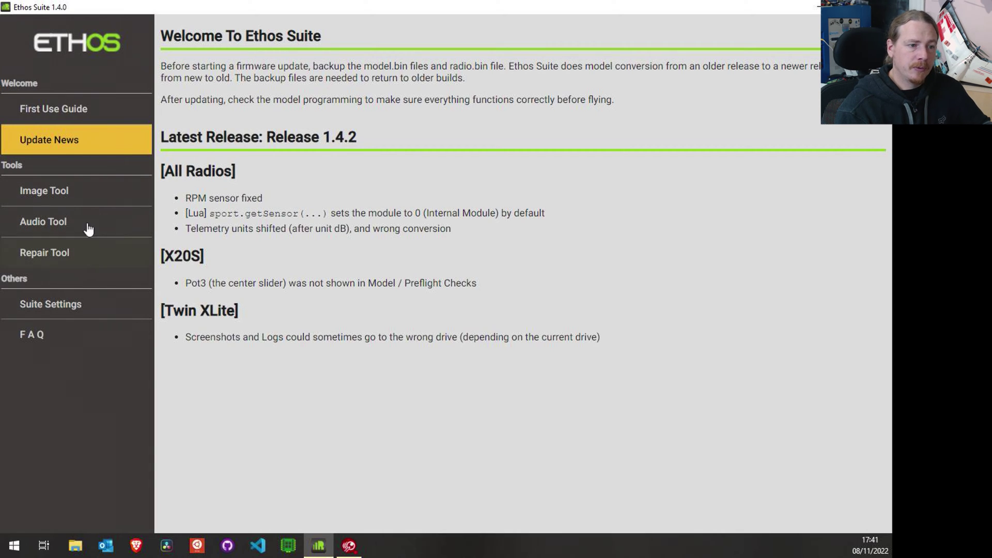
Check Suite Settings, keeping English language, Github server, and noting version 1.4.0
click(79, 311)
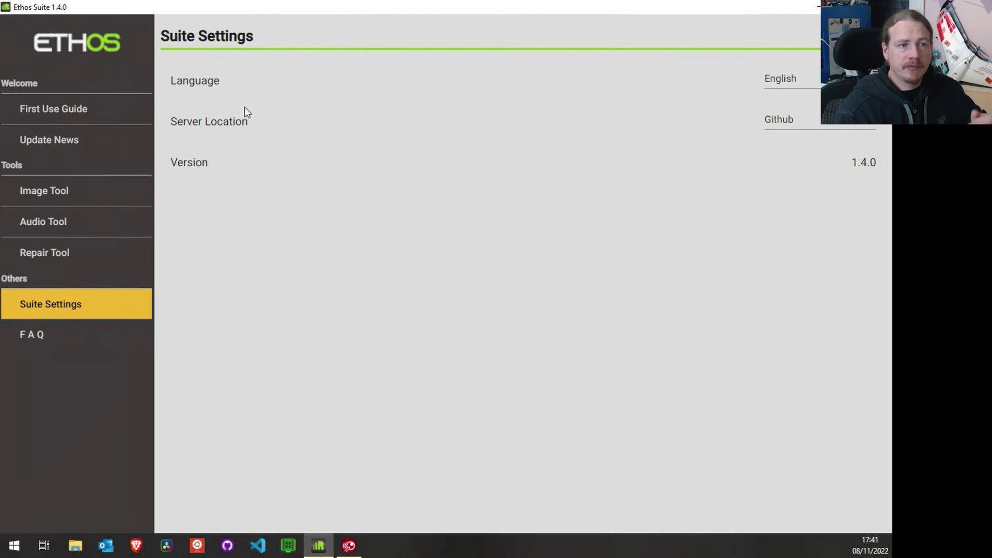
click(848, 80)
click(662, 95)
drag(850, 162, 880, 166)
click(828, 127)
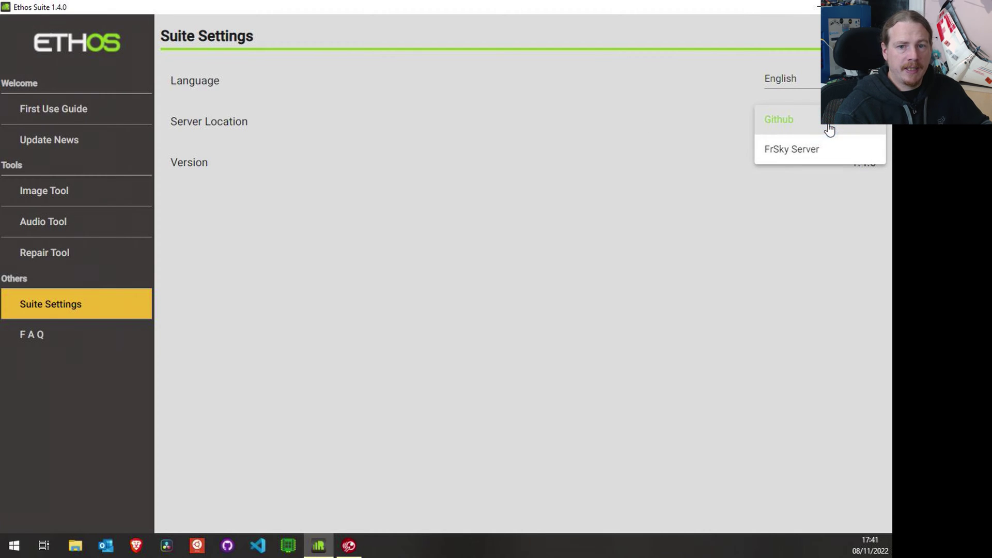
click(721, 136)
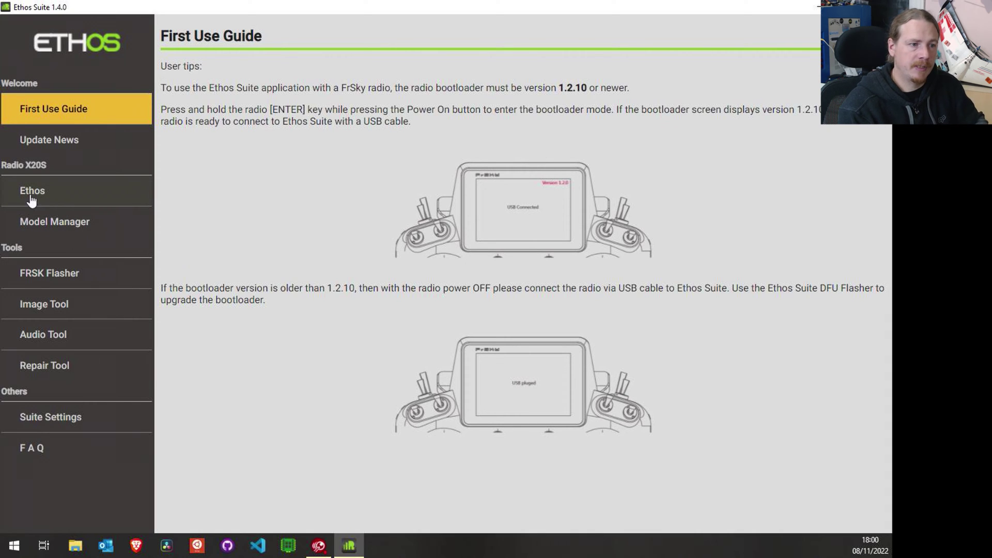
In Model Manager, keep the Backups folder and back up the X20S to ETHOS_2022-11-08_18-01-25.zip
click(60, 226)
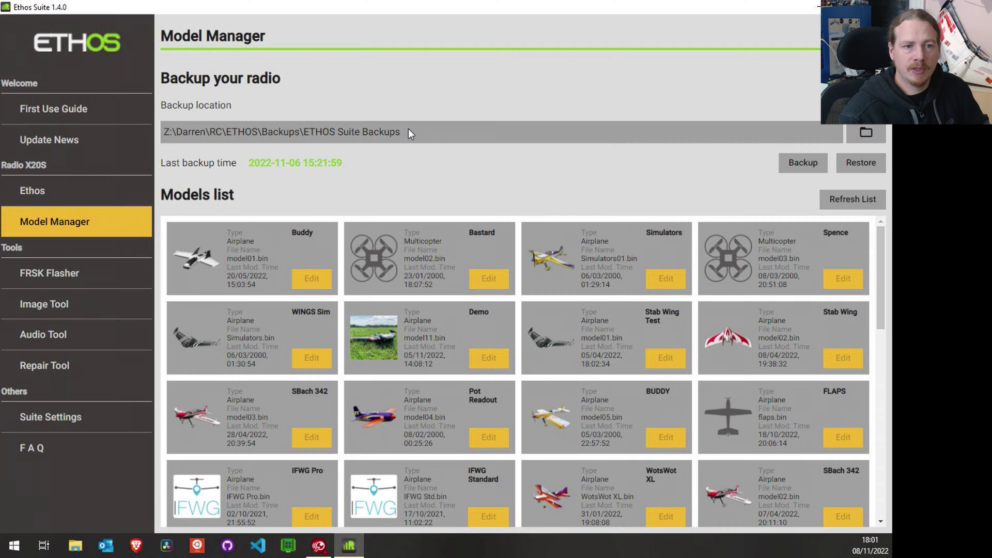
click(866, 132)
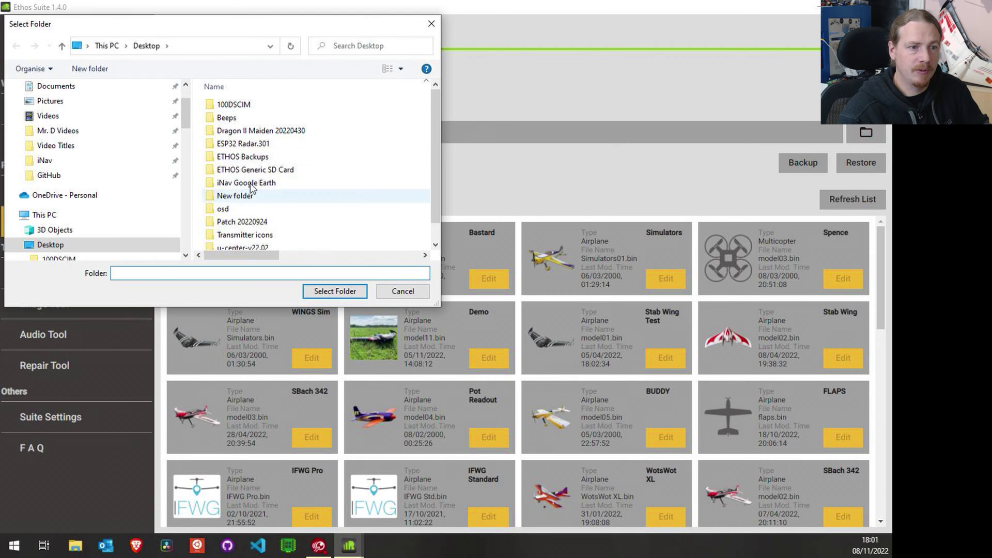
click(403, 290)
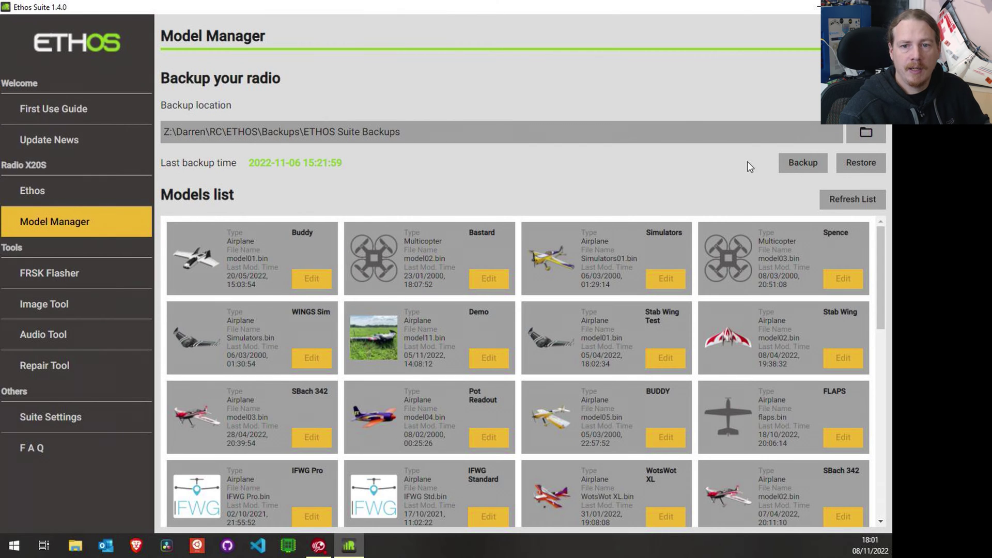
click(790, 165)
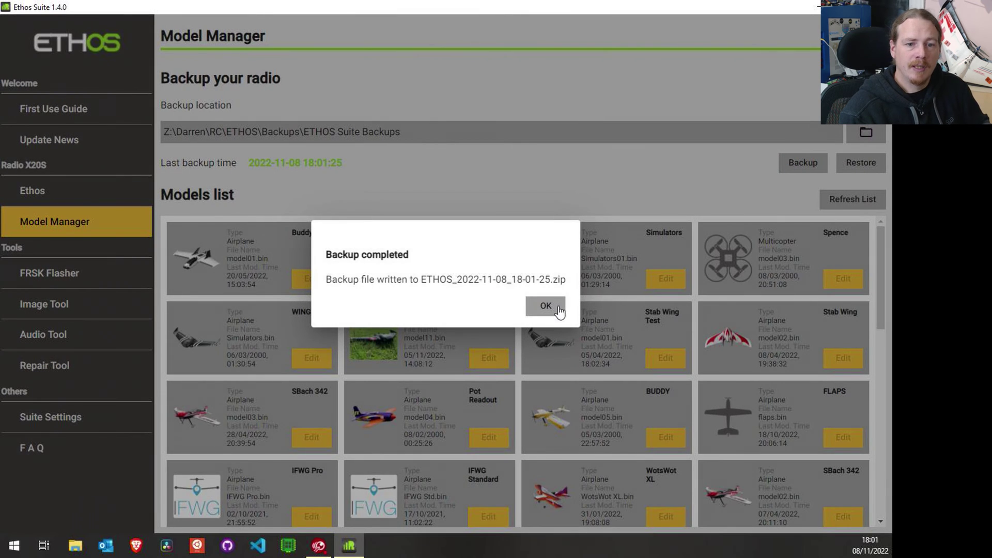
click(555, 310)
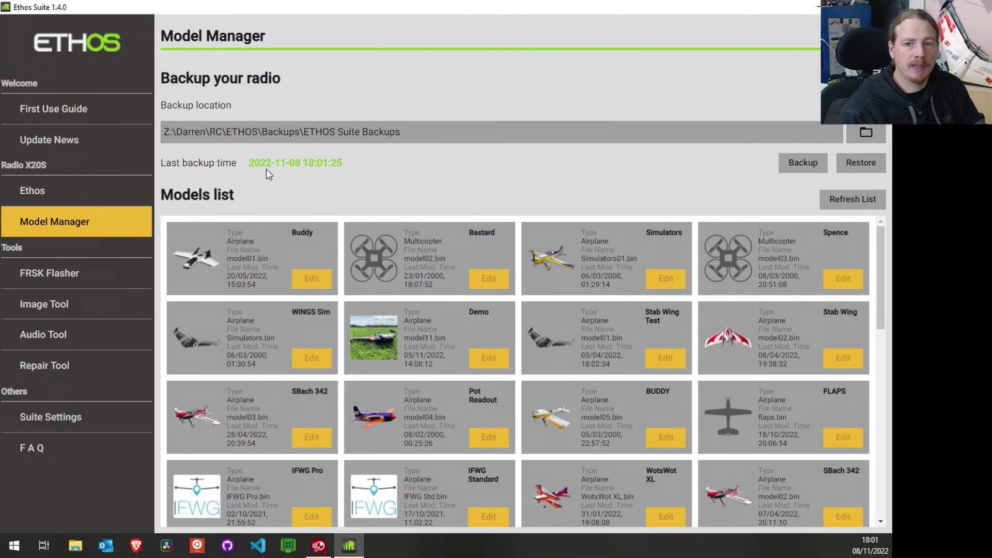
click(857, 163)
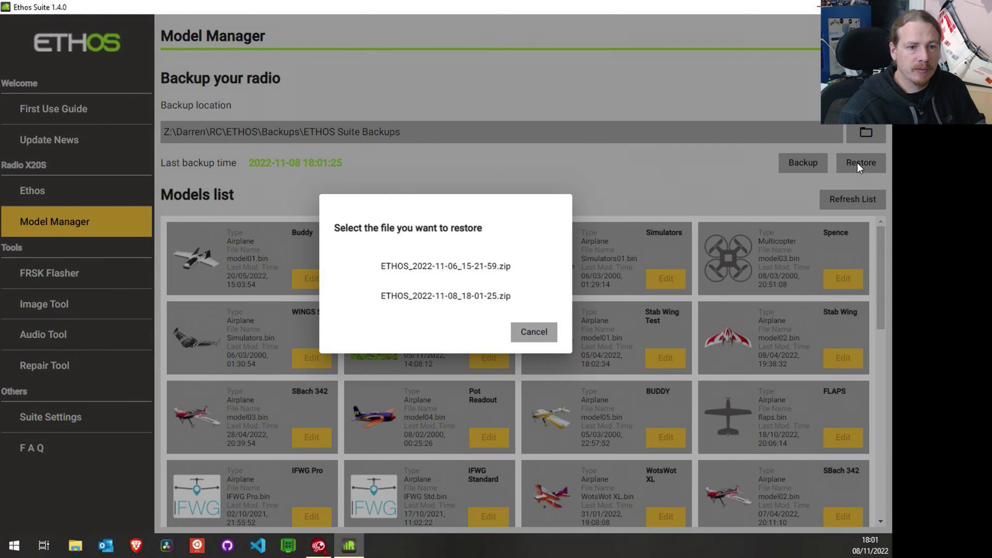
click(409, 266)
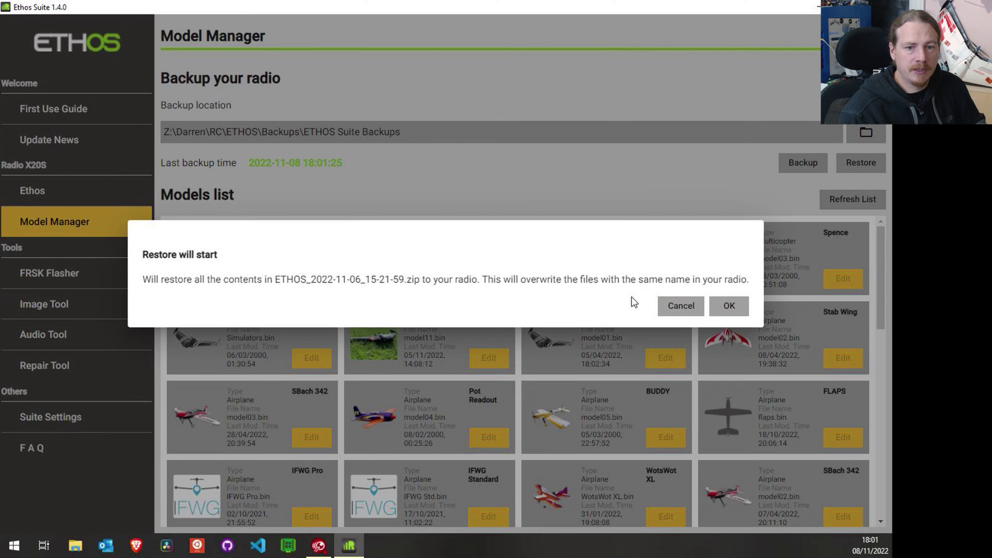
click(684, 309)
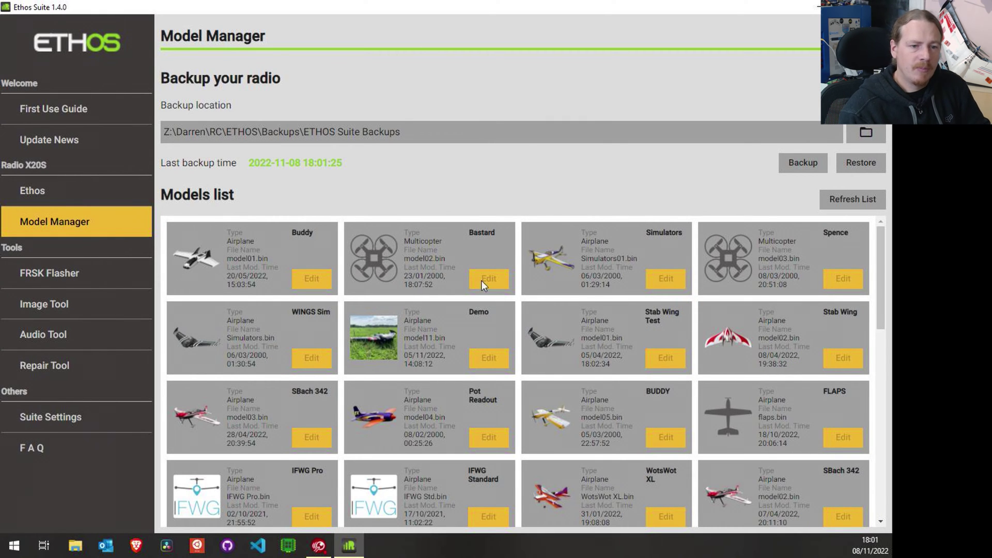
Back up the X20S again, creating ETHOS_2022-11-08_18-02-23.zip
scroll(353, 322, down, 1)
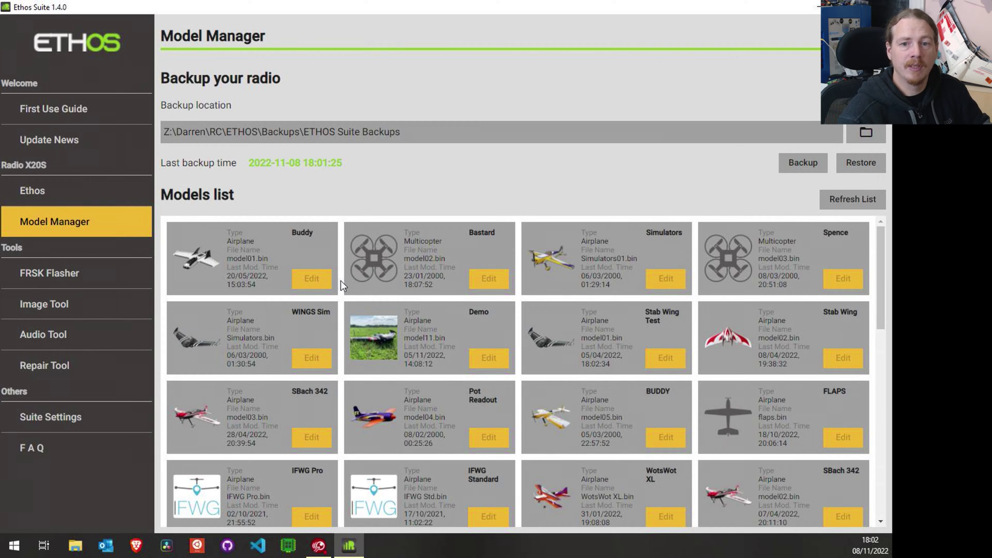
scroll(393, 287, down, 3)
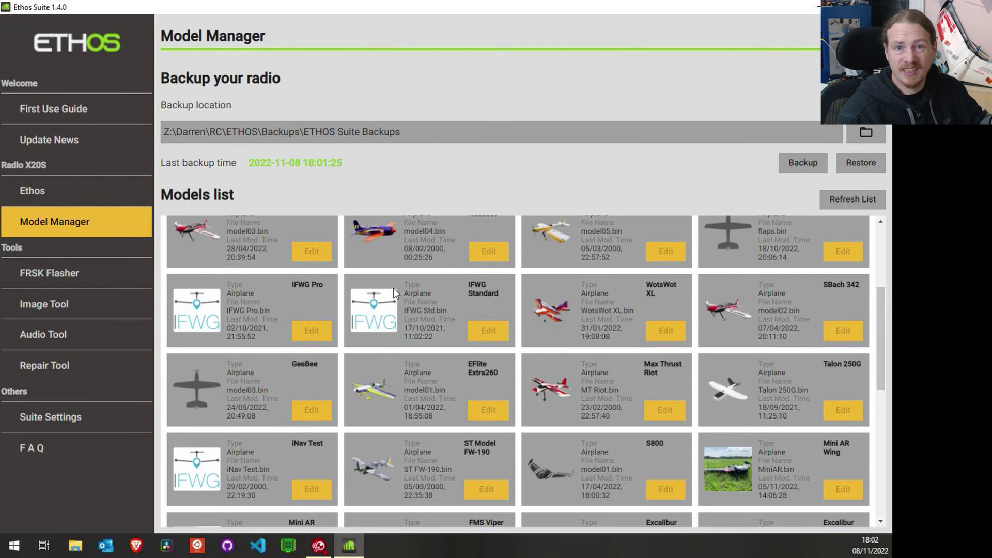
scroll(393, 288, down, 5)
scroll(393, 287, up, 8)
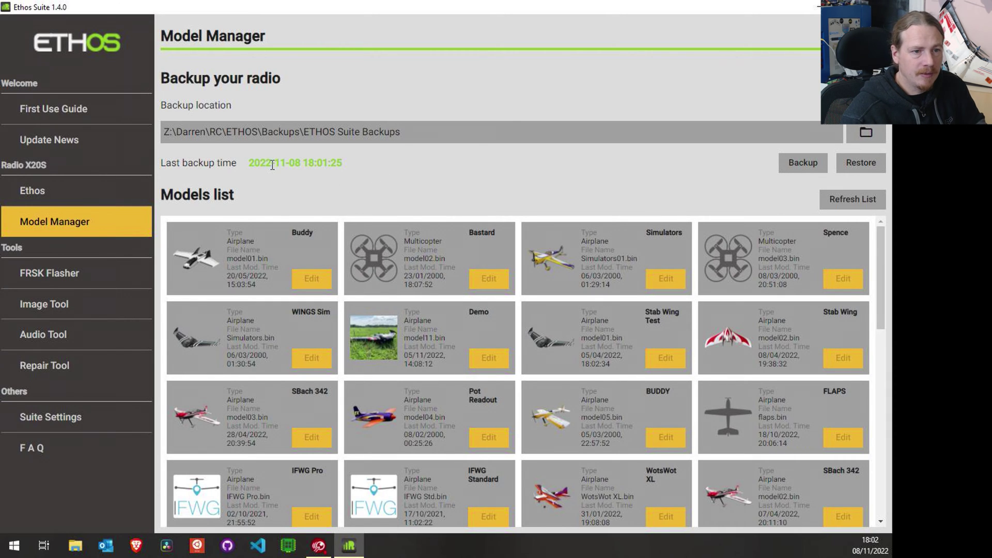
click(803, 167)
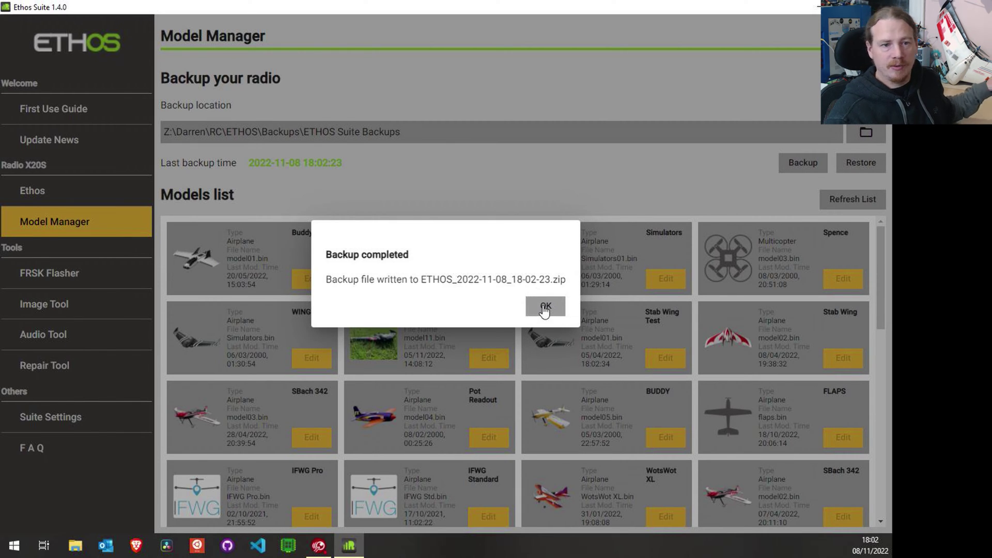
mouse_move(452, 281)
mouse_down()
mouse_move(440, 282)
mouse_move(468, 282)
mouse_up()
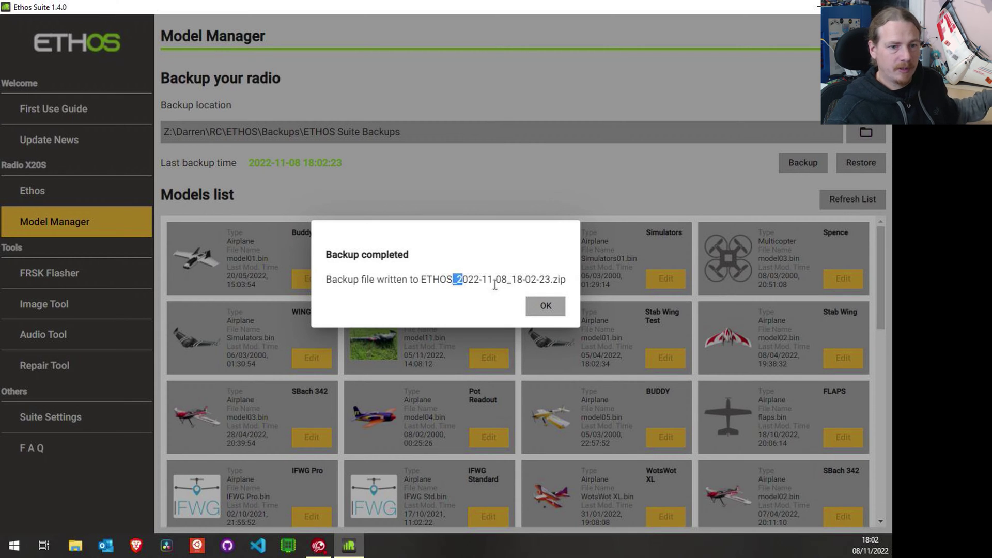
click(545, 308)
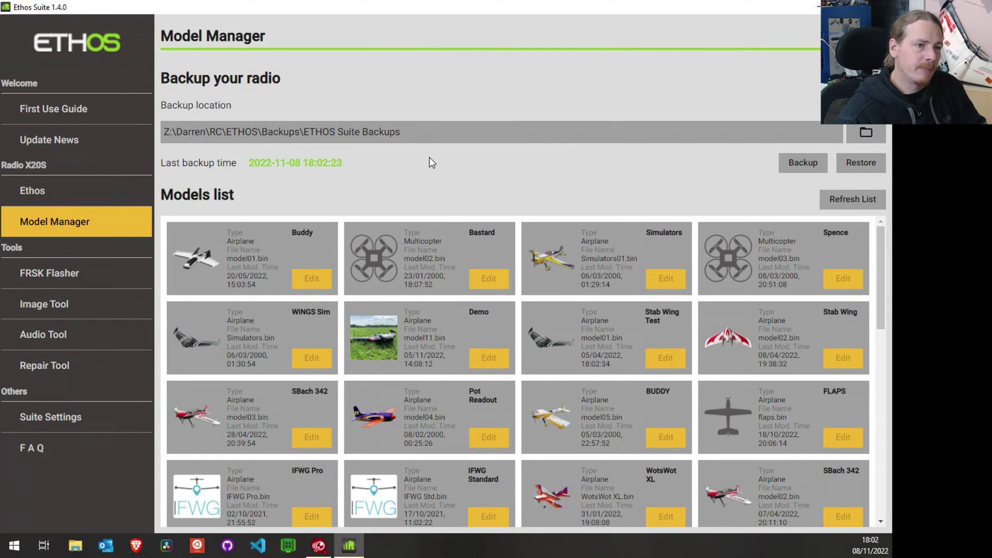
Update the X20S's outdated components to Release 1.4.2 firmware and bootloader
click(31, 196)
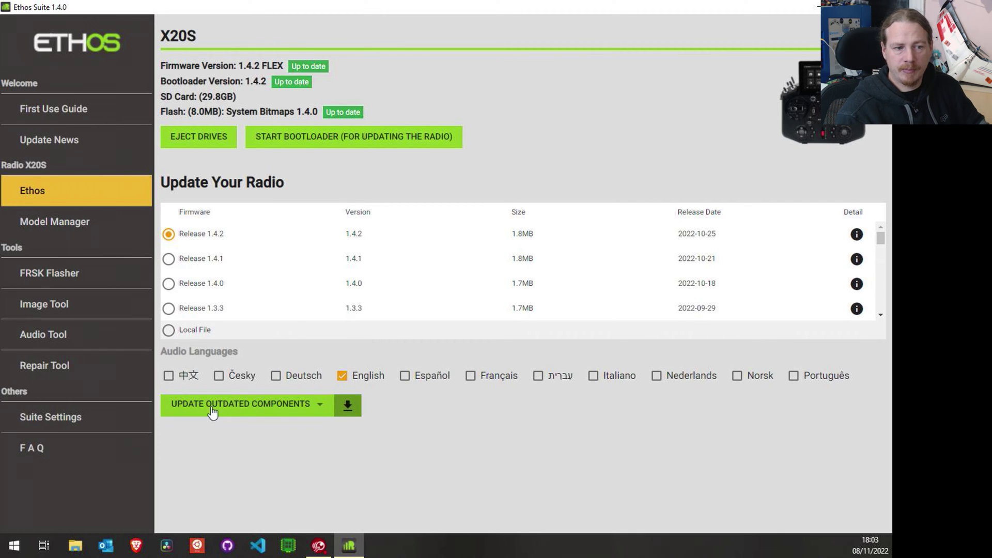
click(350, 408)
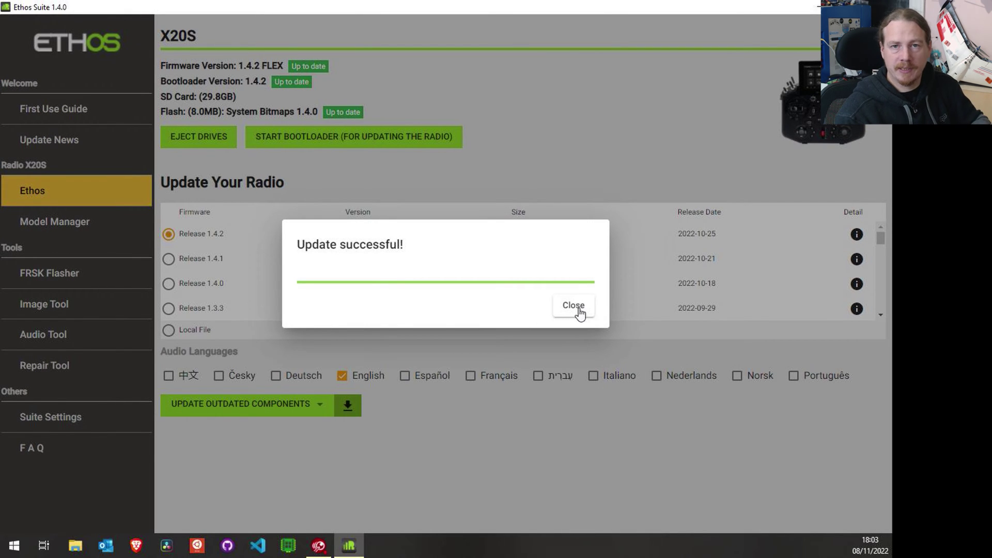
click(577, 310)
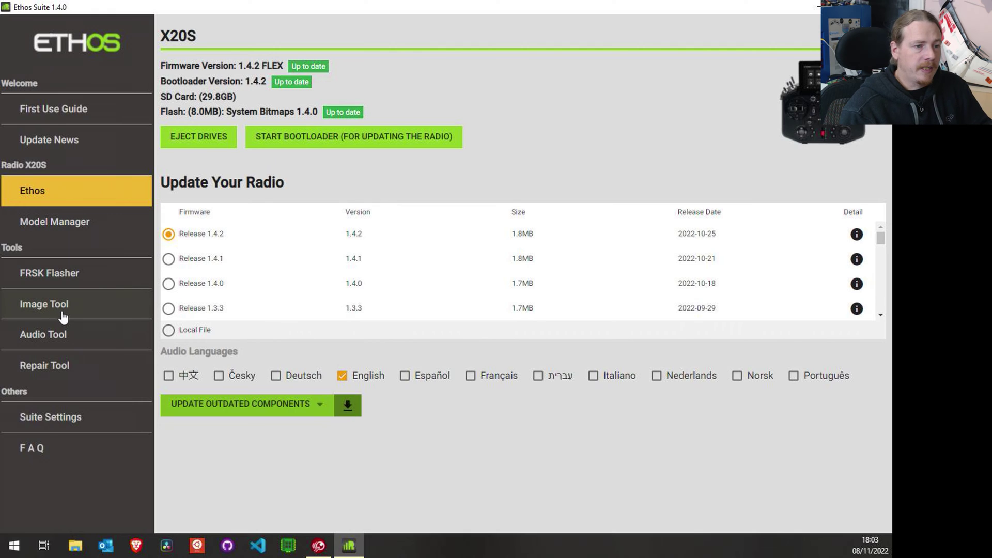
Open the Image Tool and check that output goes to SD CARD bitmaps\models
click(89, 317)
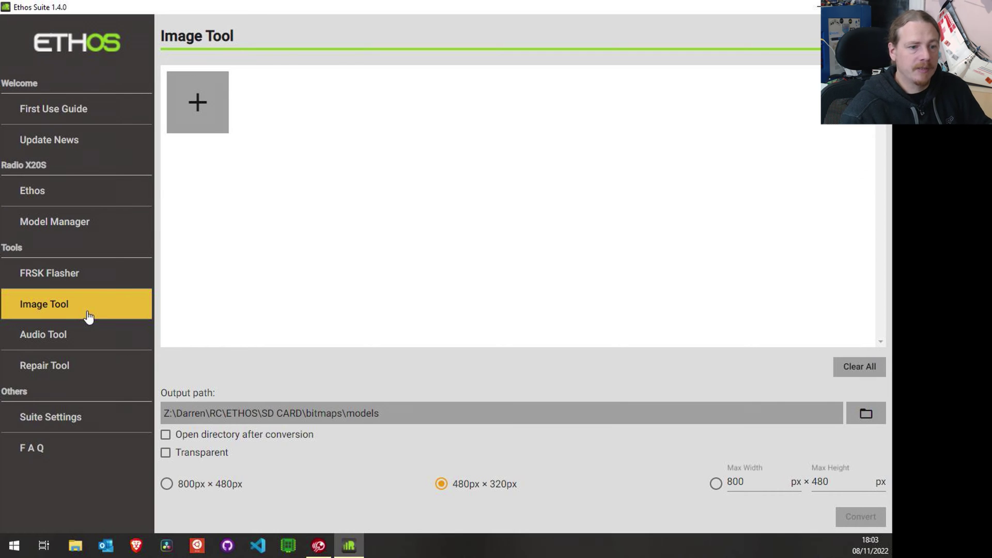
drag(182, 414, 399, 413)
click(401, 412)
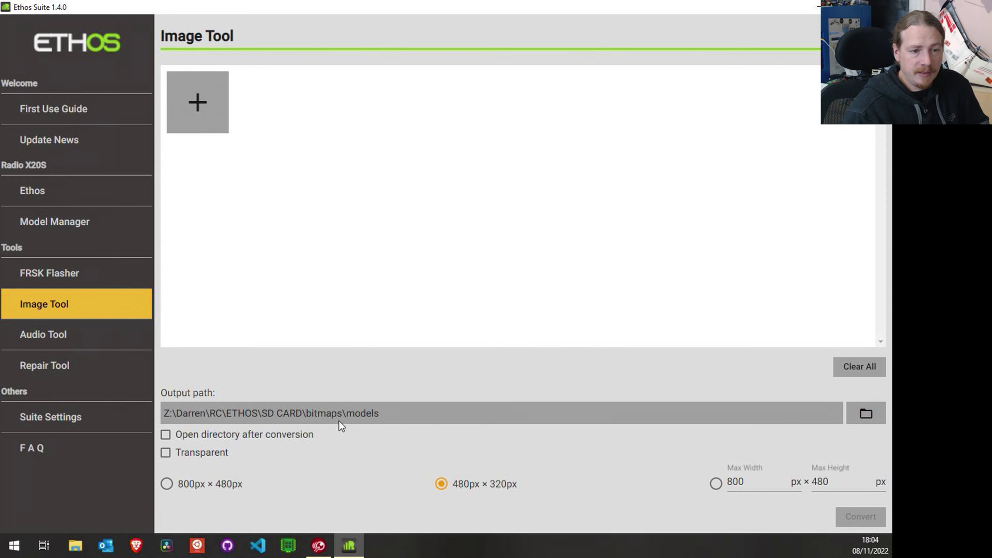
Load Bastard Quad.jpg from the Desktop into the Image Tool
click(207, 112)
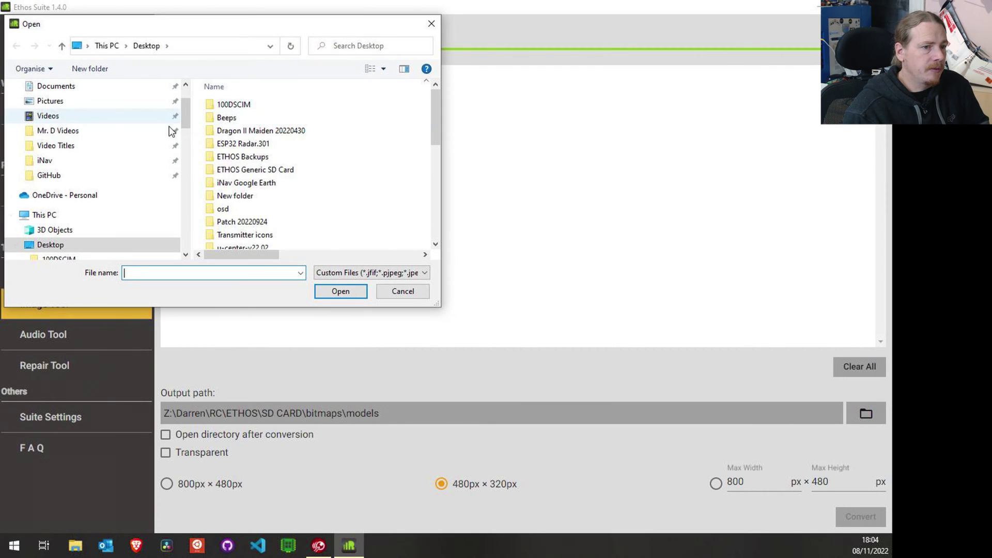
click(50, 245)
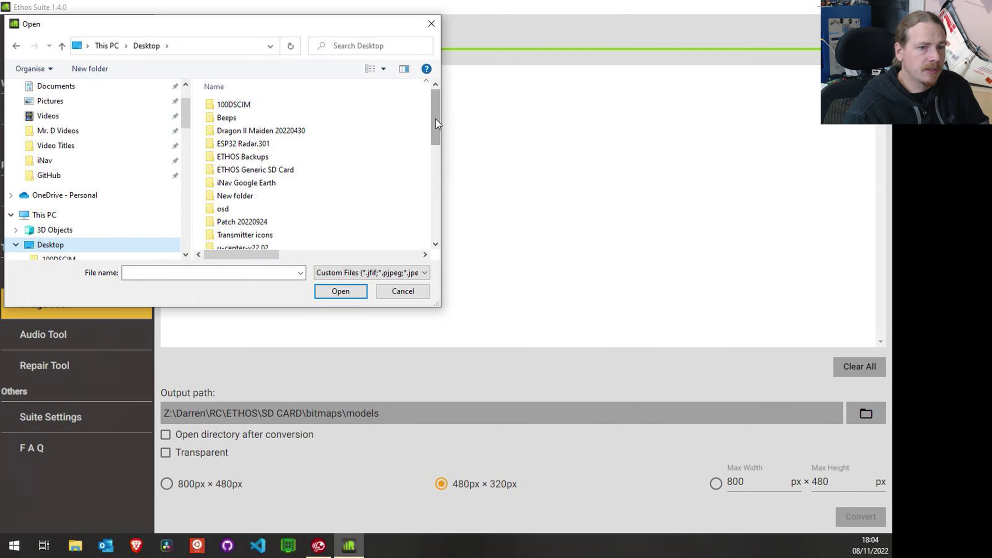
scroll(310, 155, down, 3)
click(245, 170)
click(346, 293)
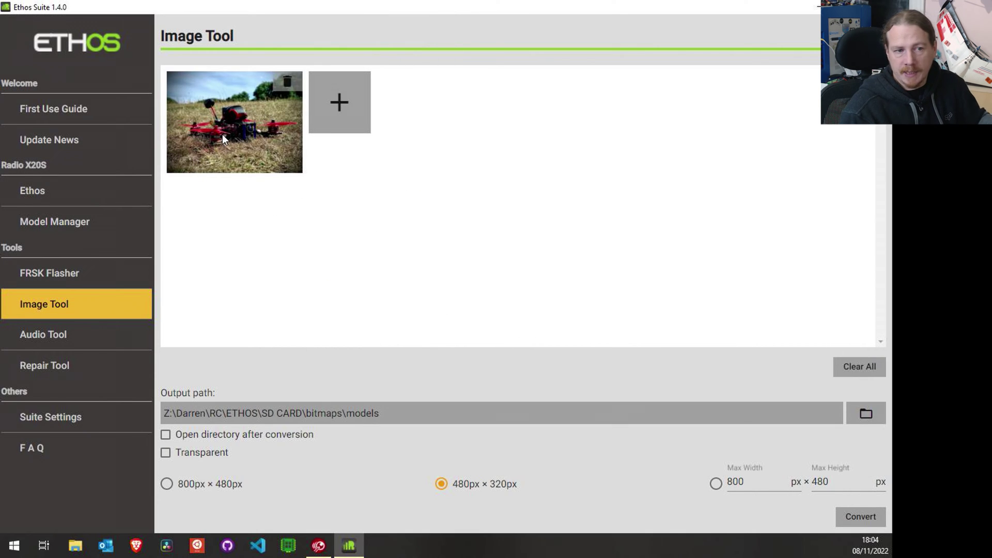
Set the output size to 800px × 480px and tick 'Open directory after conversion'
click(167, 484)
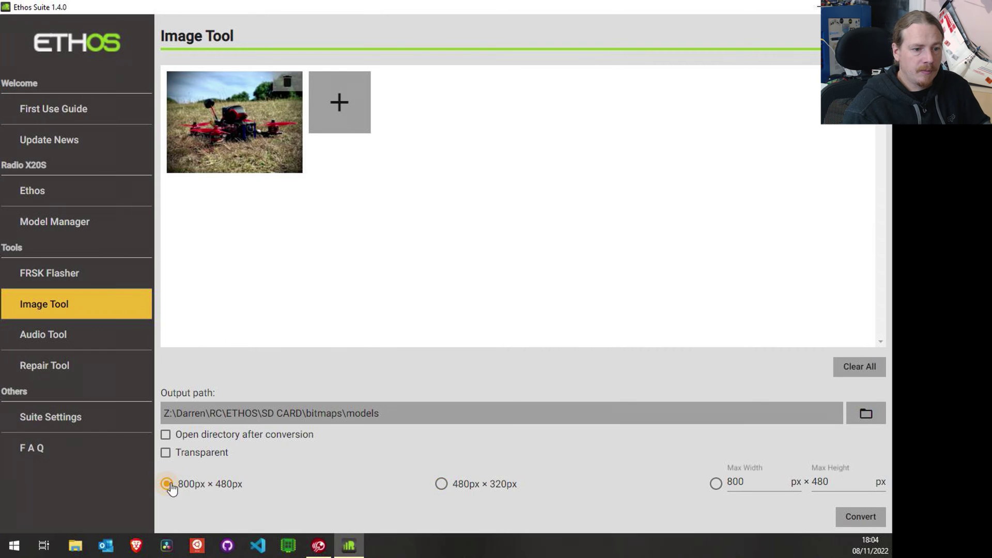
click(440, 485)
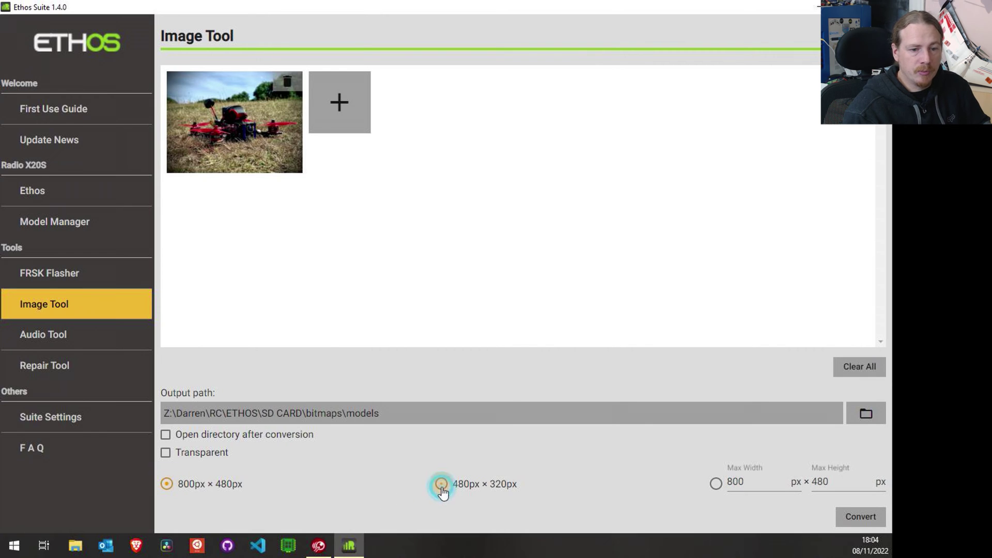
click(173, 486)
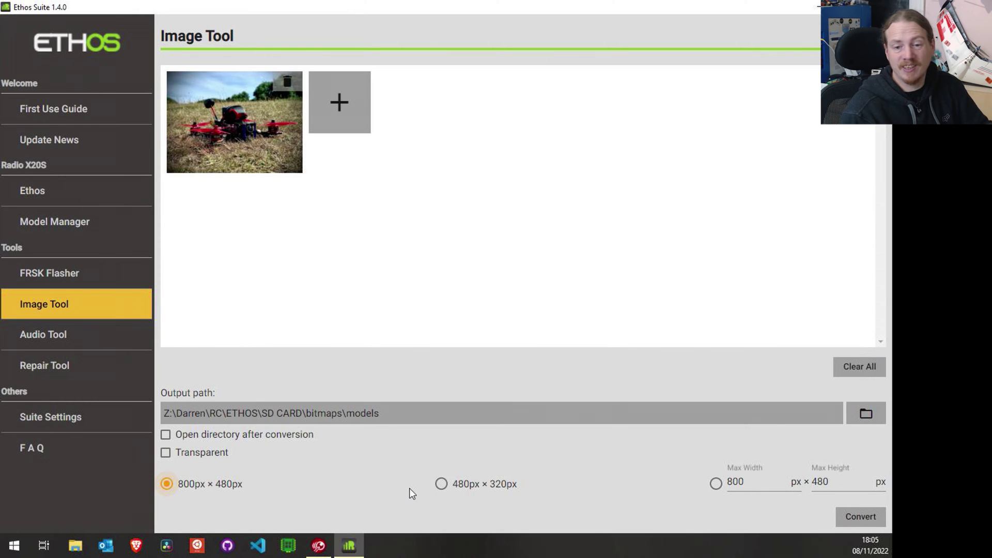
click(166, 435)
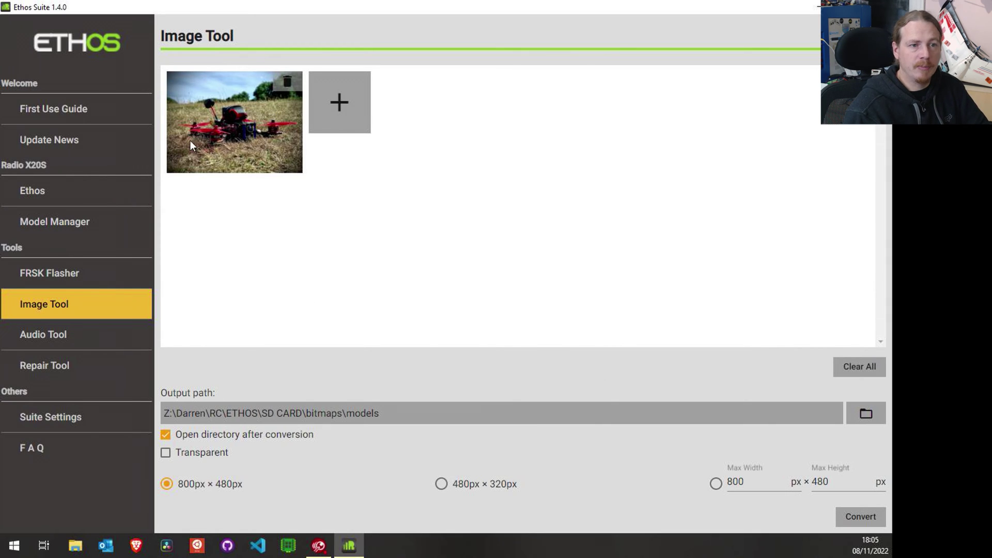
Convert the photo to Bastard Quad.bmp, then delete Skype-8.83.0.408.exe from the models folder
click(864, 518)
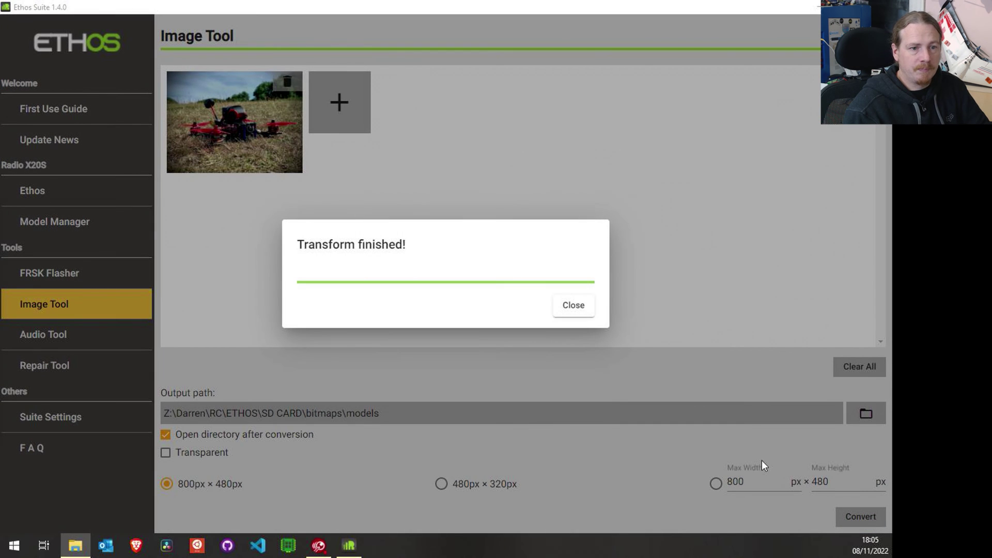
click(574, 306)
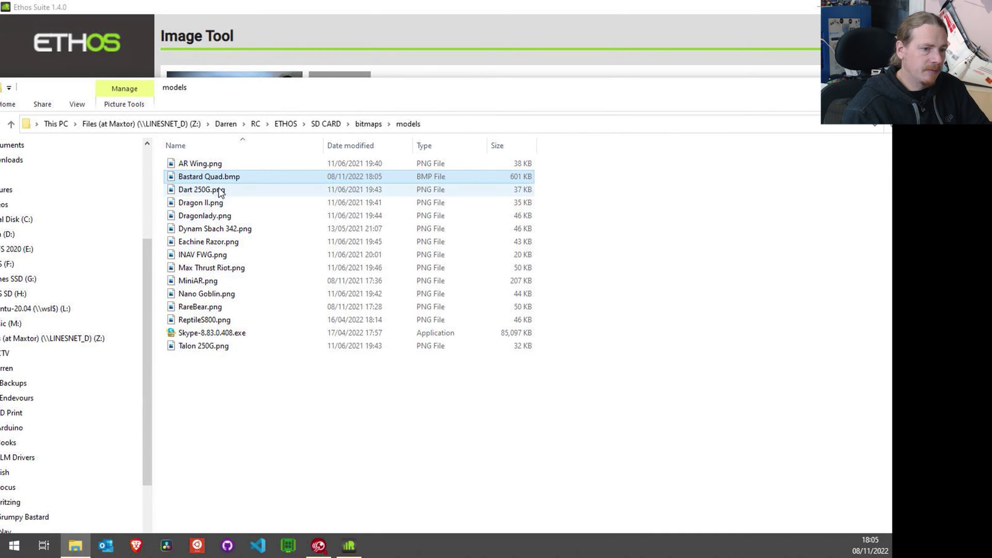
click(225, 337)
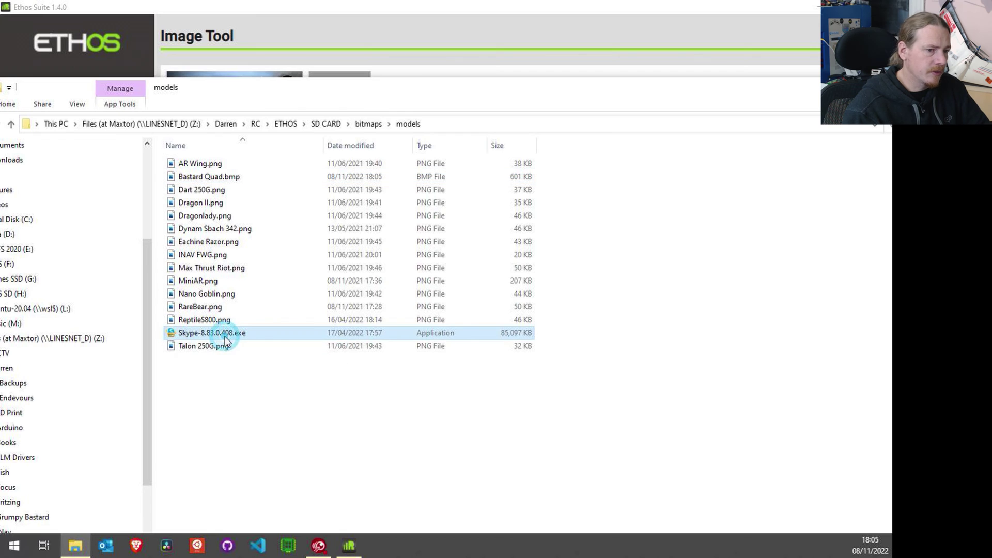
key(Delete)
click(473, 322)
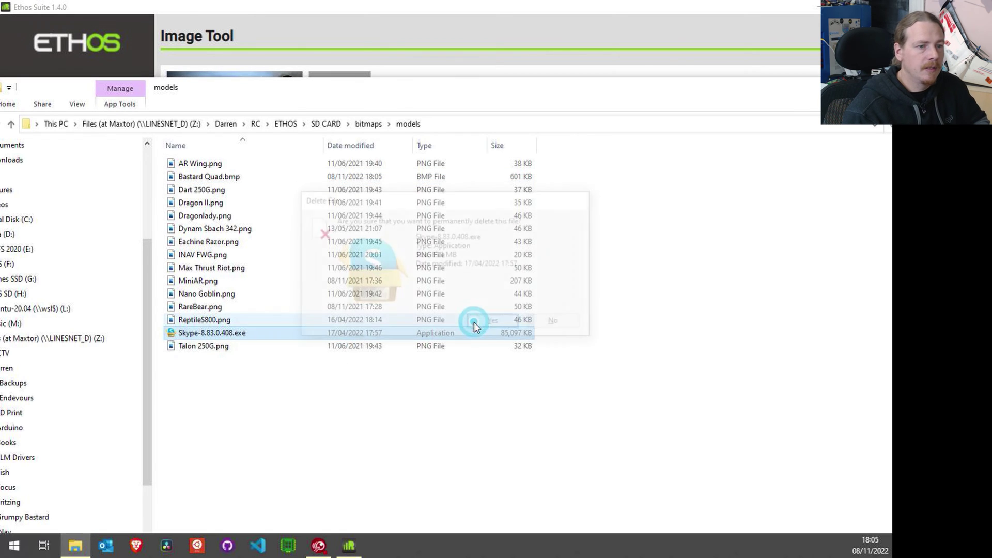
click(262, 168)
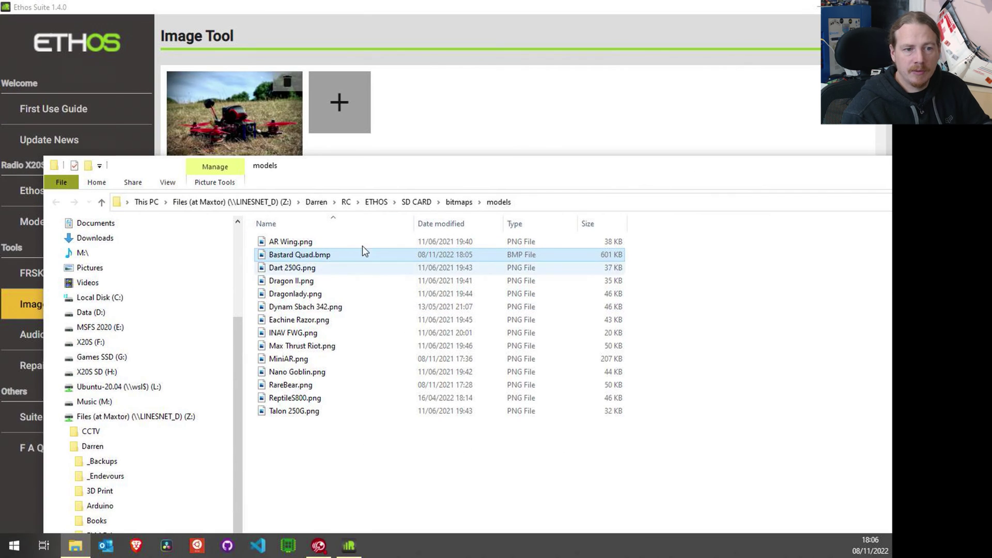
Open a second File Explorer window docked on the left half of the screen
click(556, 163)
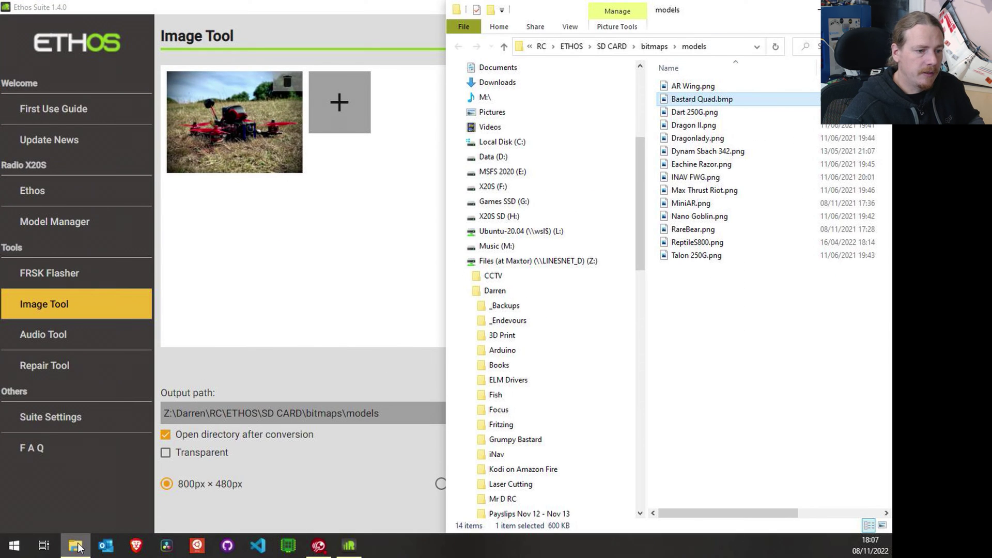
click(76, 547)
click(63, 479)
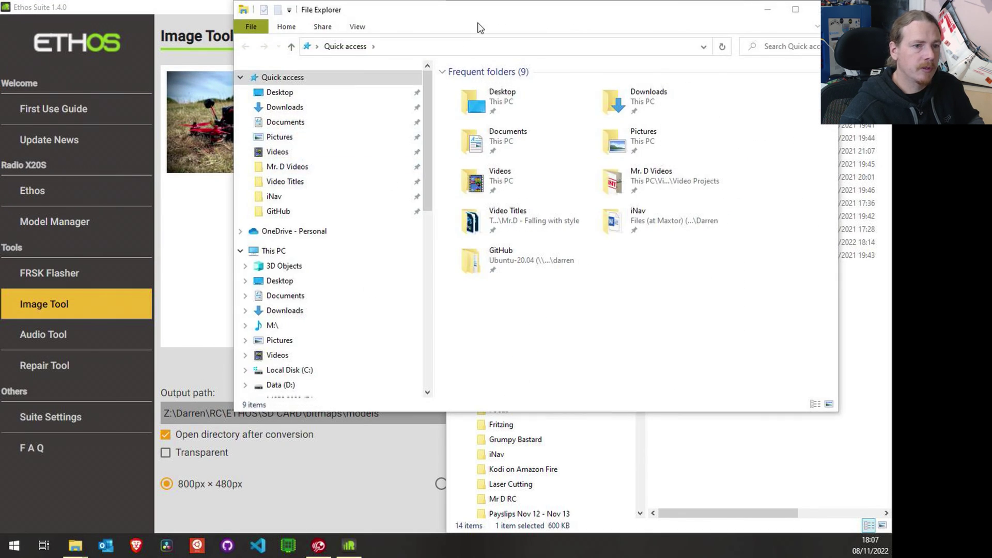
drag(508, 12, 3, 119)
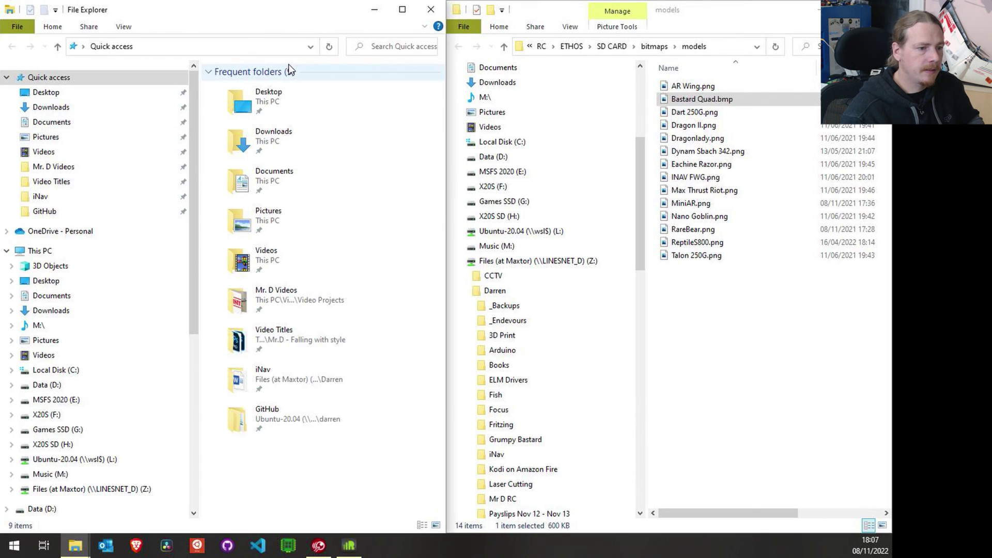
Copy Bastard Quad.bmp into X20S SD (H:)\bitmaps\models, then close that window
click(63, 444)
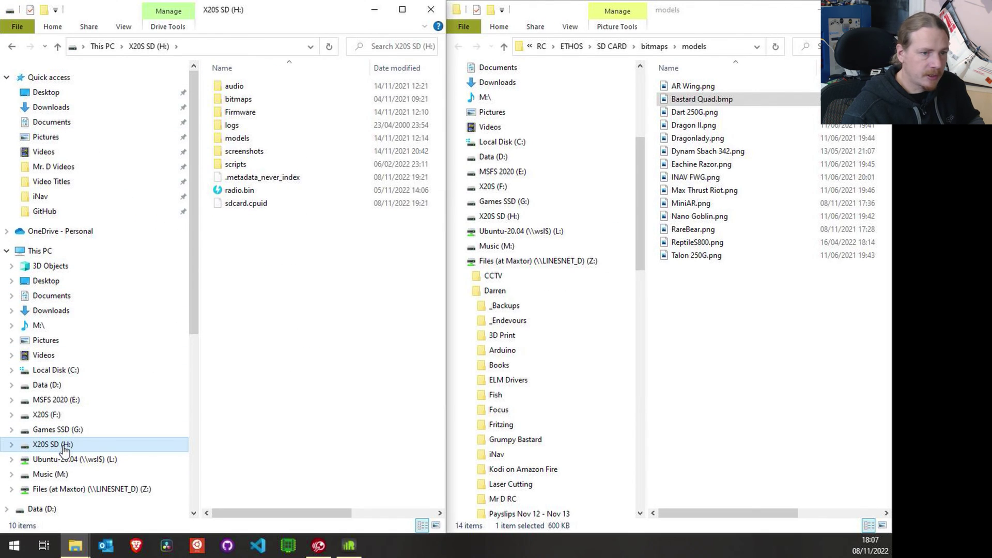
double_click(244, 101)
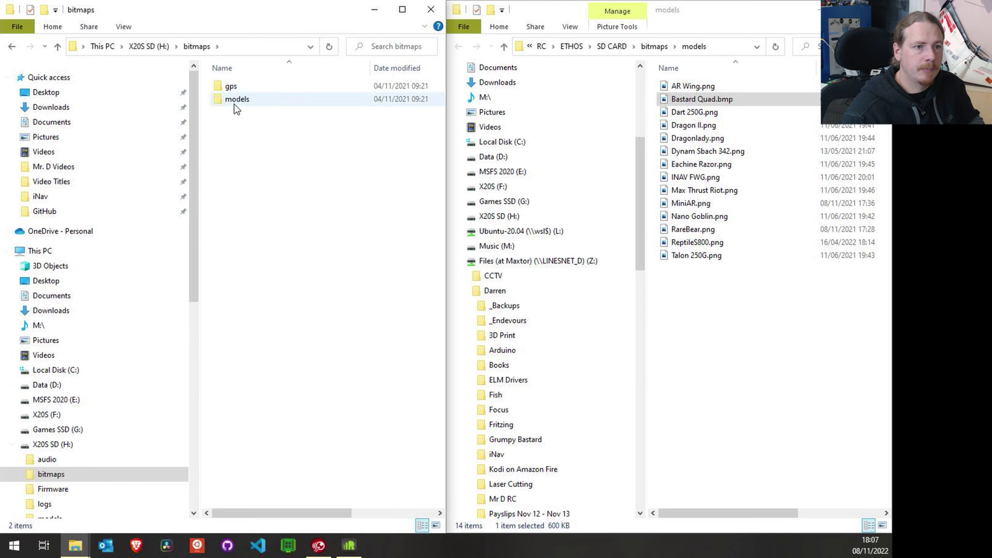
double_click(236, 100)
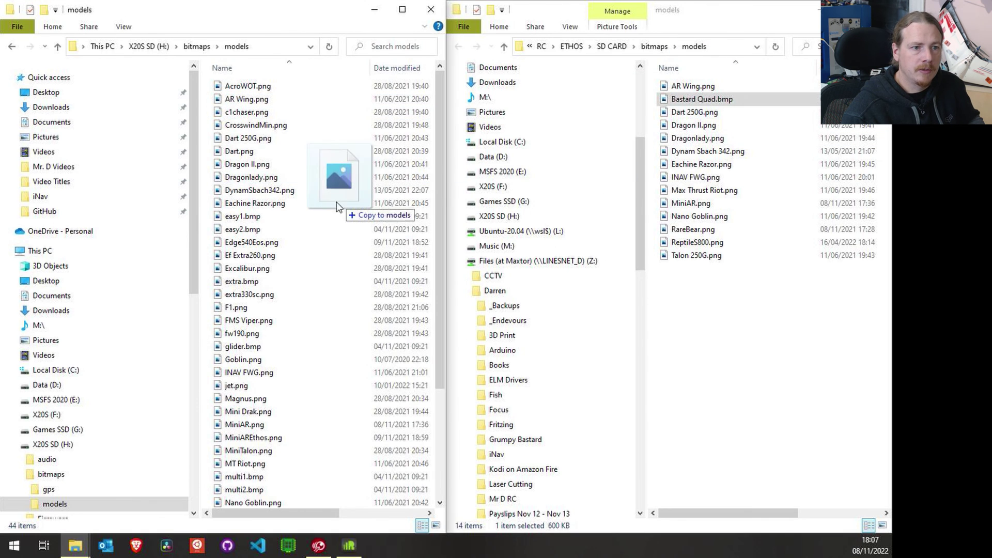
drag(333, 207, 333, 206)
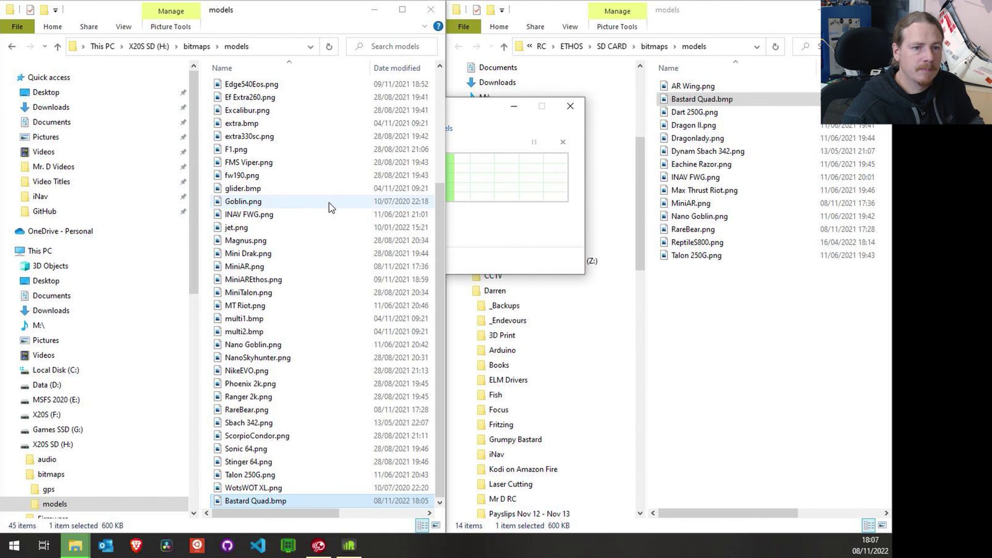
click(431, 11)
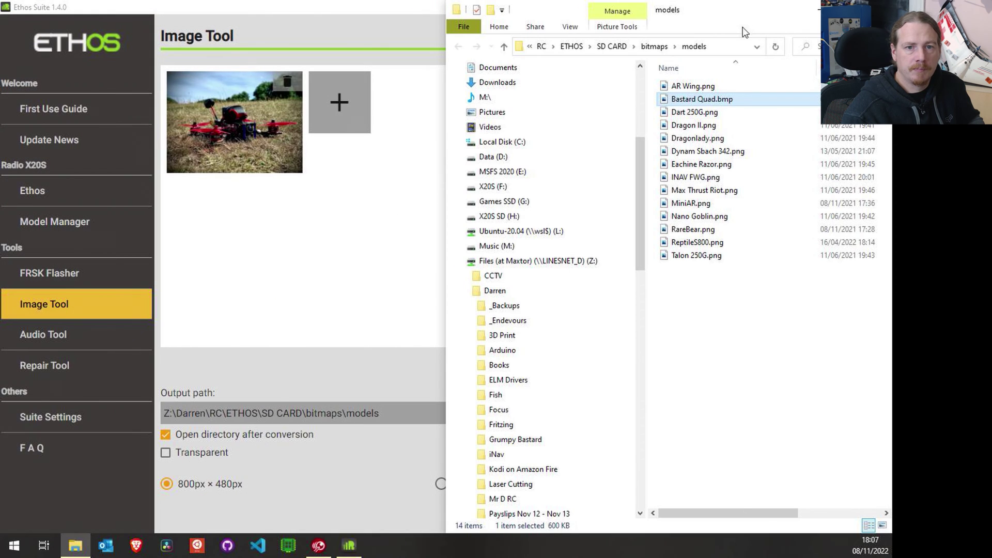
Eject the X20S radio's drives from its Ethos page in Ethos Suite
click(310, 209)
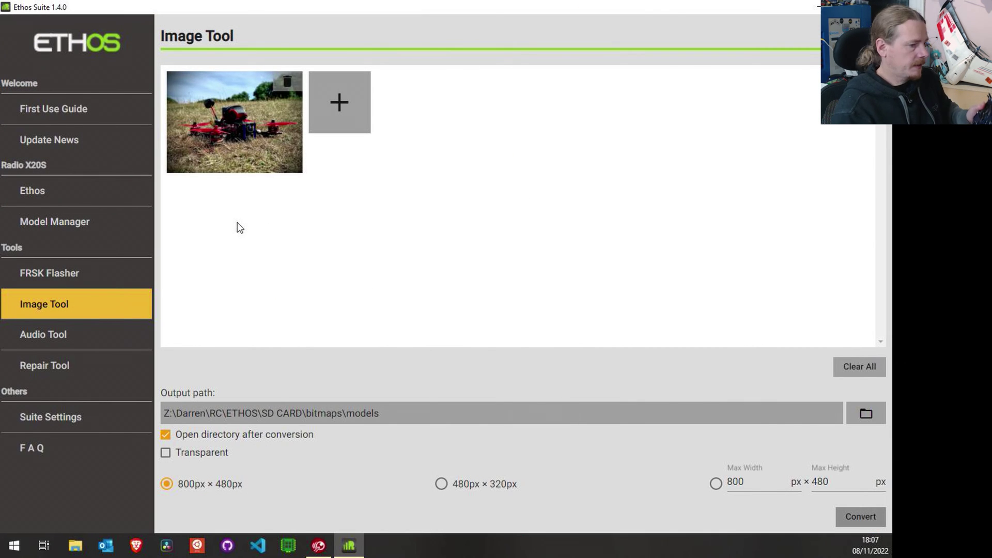
click(88, 201)
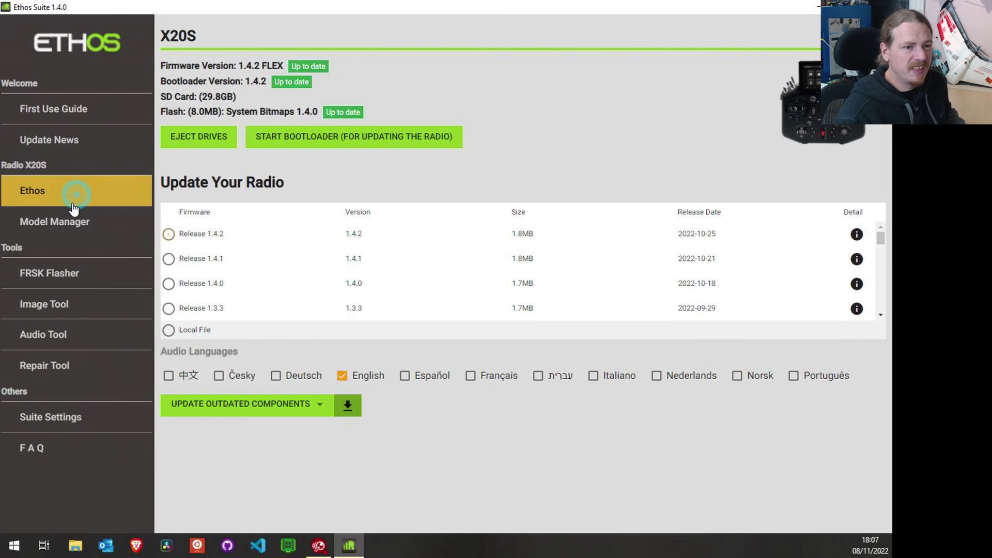
click(187, 135)
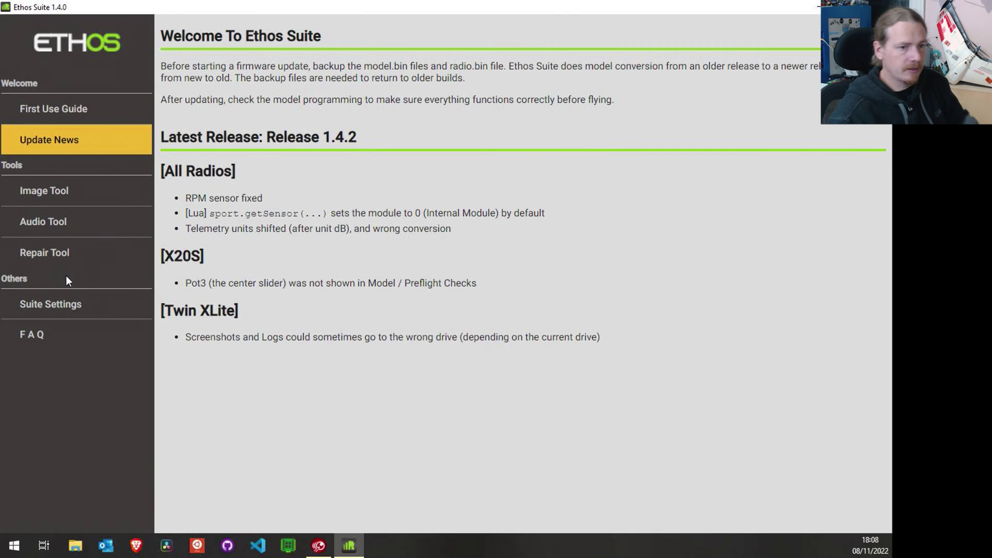
Open a new File Explorer window and scroll down its navigation pane
click(75, 545)
scroll(305, 331, down, 2)
scroll(299, 352, down, 2)
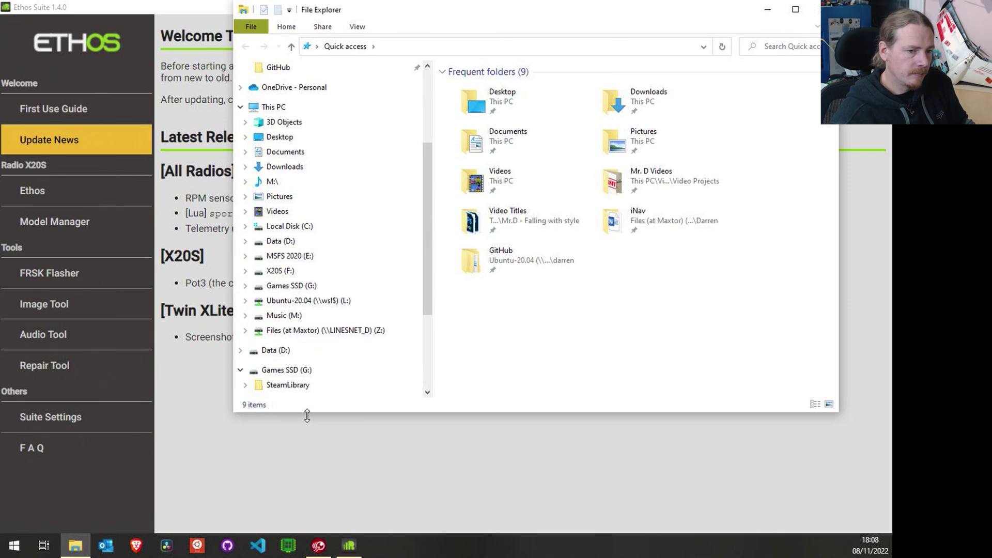
Go to X20S SD (H:) > bitmaps > models and select Bastard Quad.bmp
scroll(362, 295, down, 2)
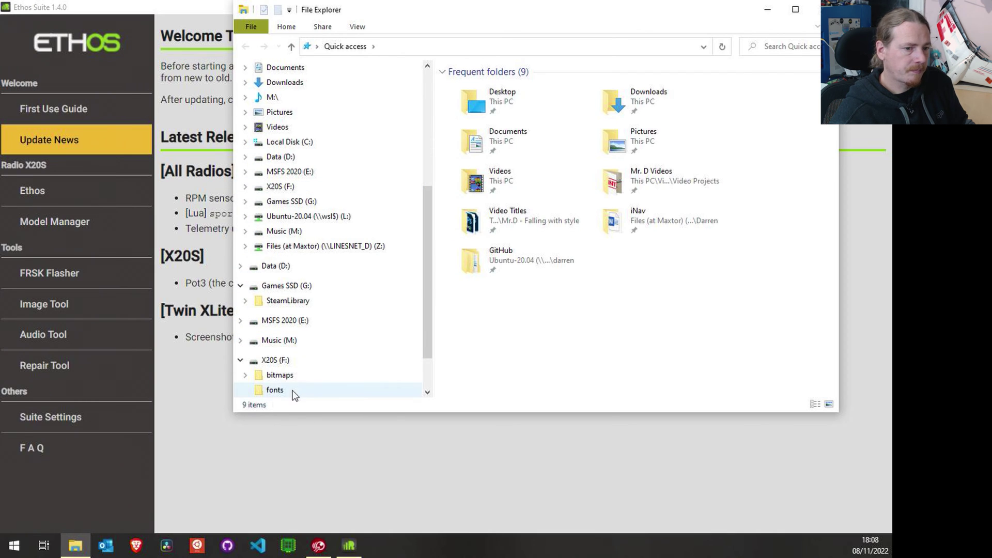
scroll(288, 343, down, 2)
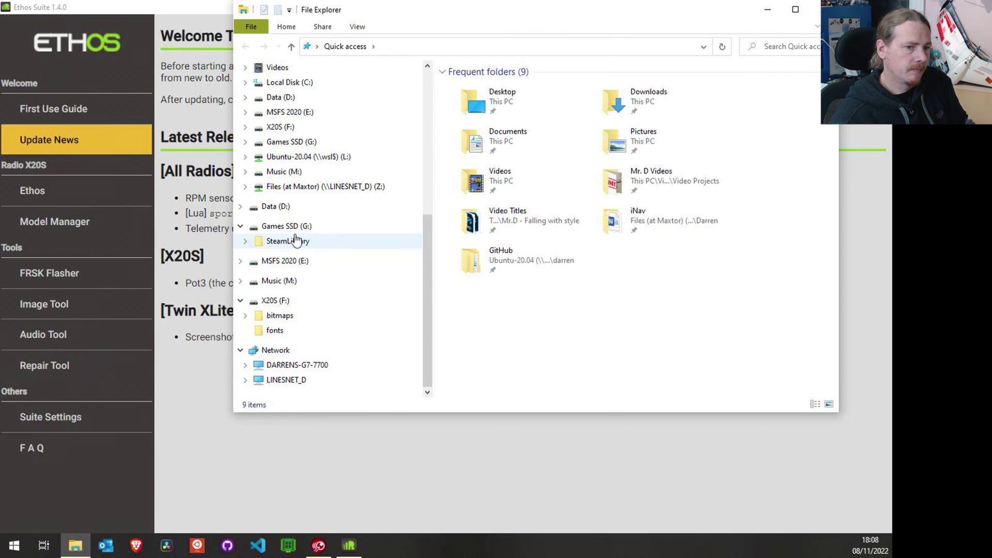
click(282, 306)
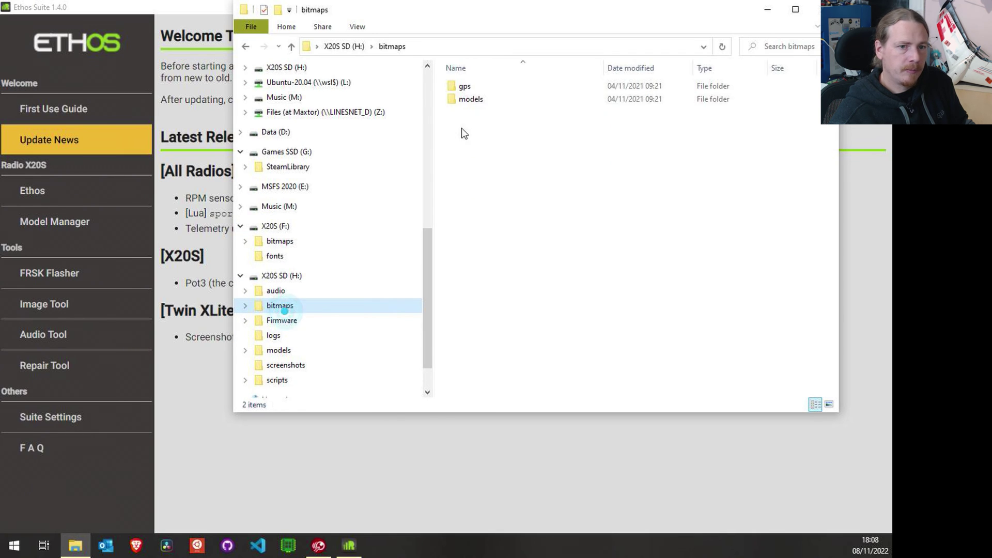
double_click(469, 95)
click(488, 112)
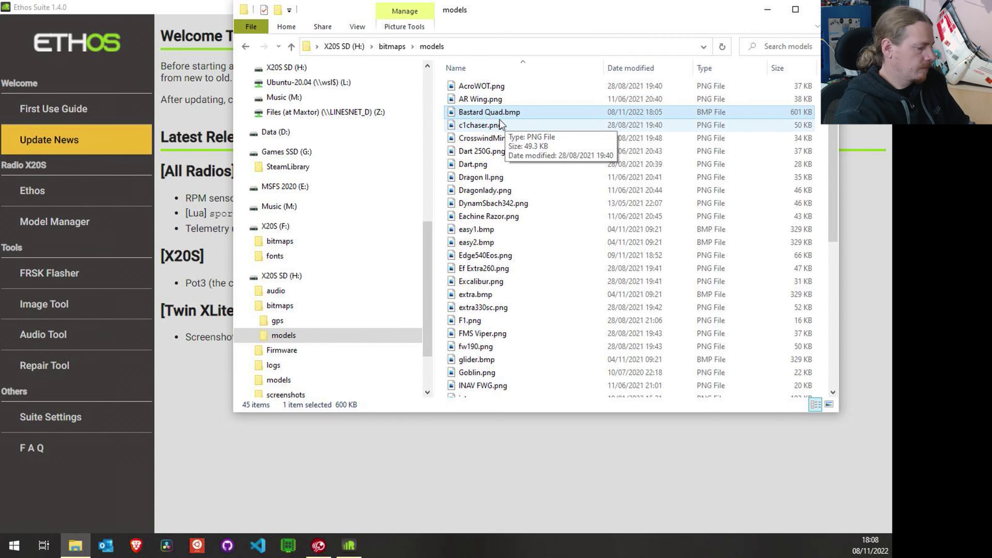
Rename Bastard Quad.bmp to BastQuad.bmp and close File Explorer
key(F2)
key(Home)
key(Right)
key(Right)
key(Right)
key(Delete)
key(Delete)
key(Delete)
key(Delete)
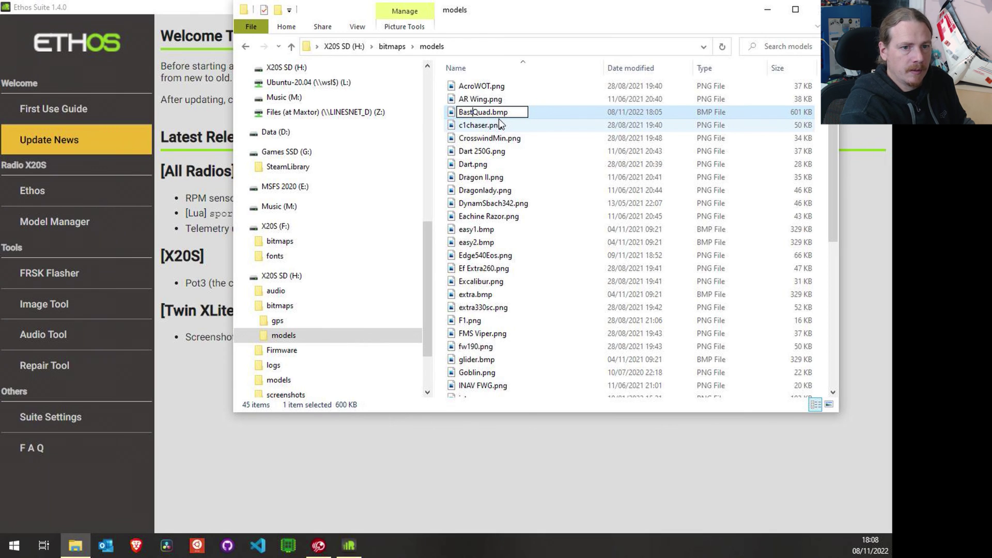
key(Return)
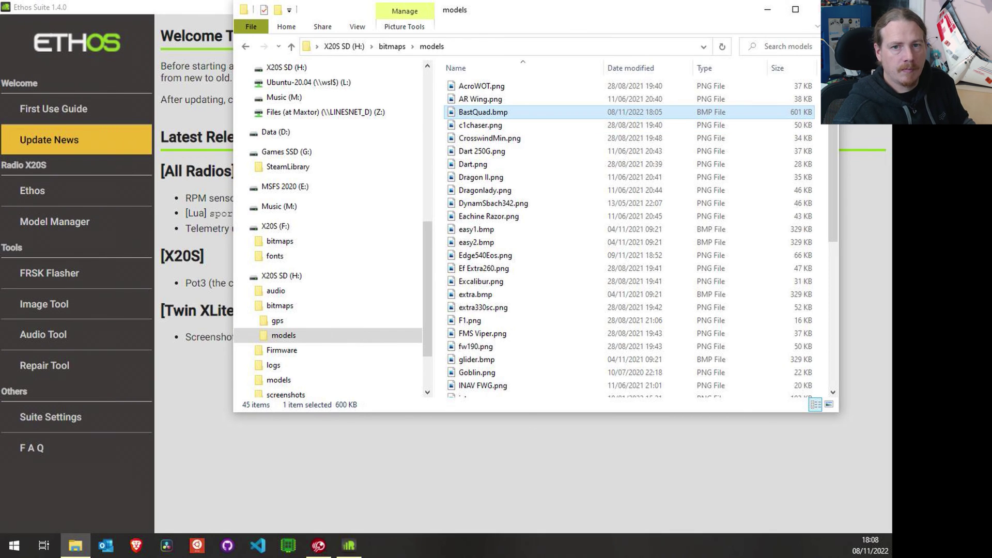
click(816, 9)
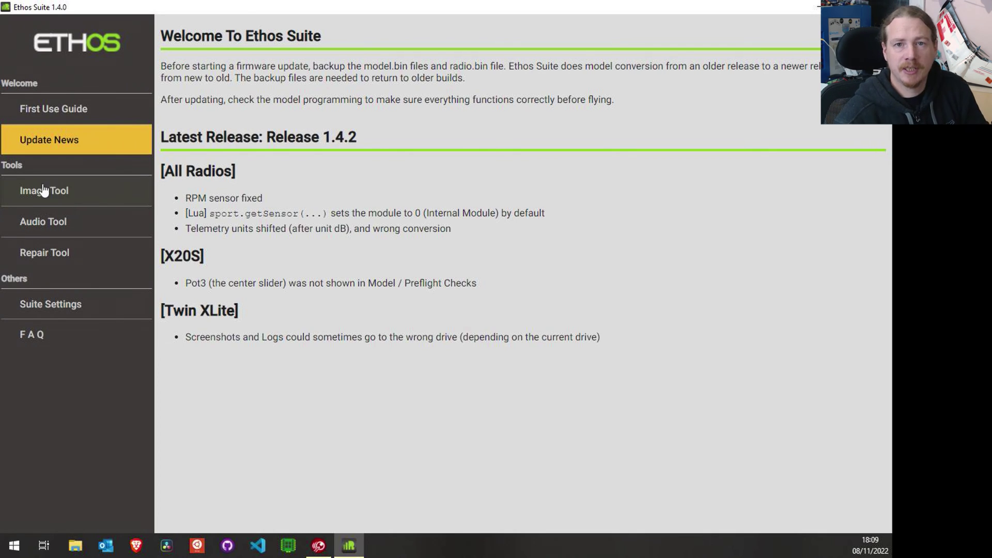
In the Audio Tool, add beep_A1x1.wav through beep_C3x3.wav from Desktop\Beeps
click(58, 228)
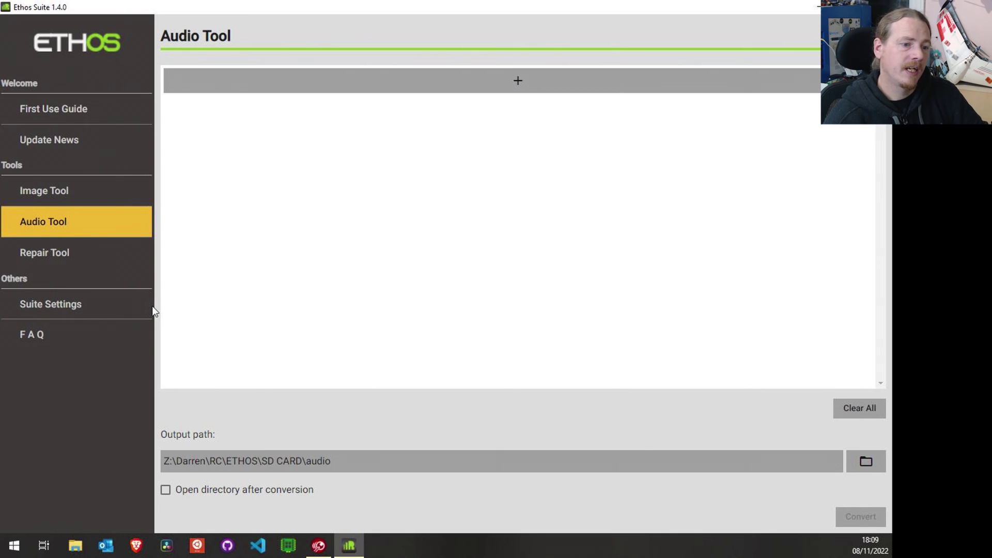
click(325, 91)
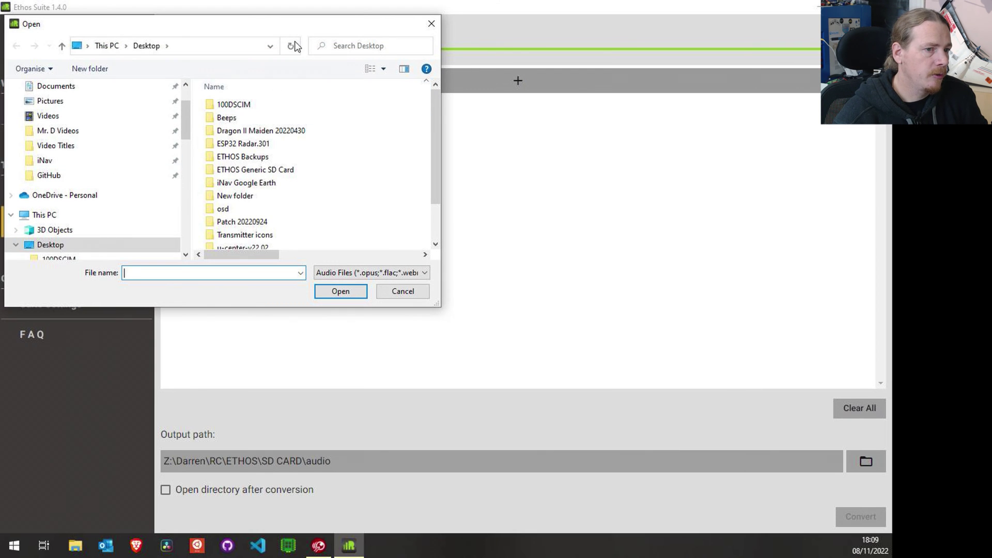
double_click(227, 118)
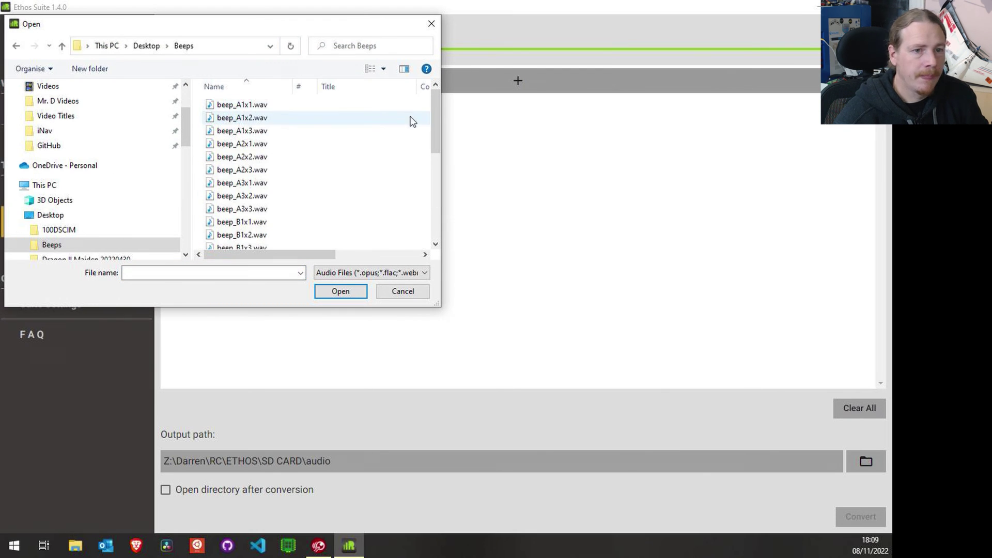
drag(437, 123, 452, 98)
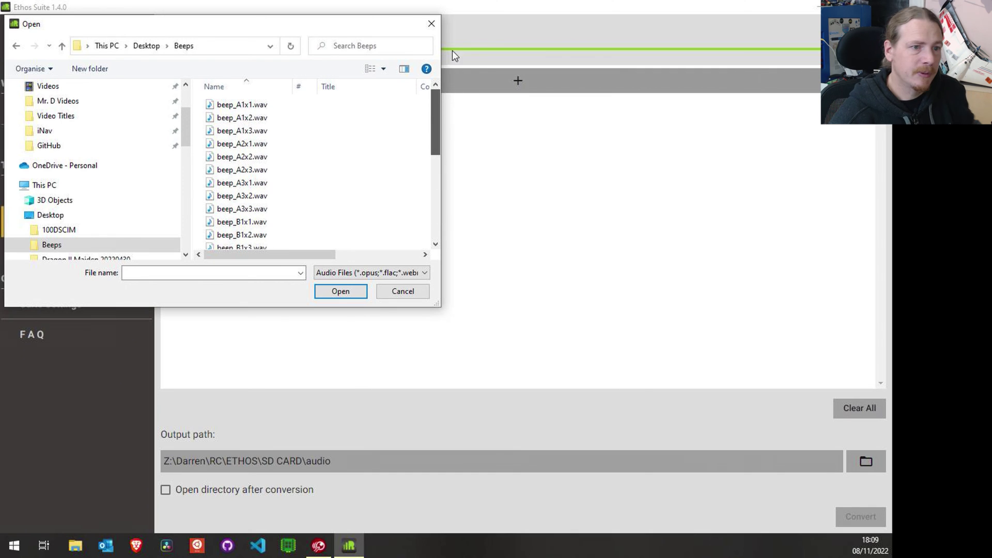
click(262, 105)
drag(433, 131, 437, 225)
shift+click(273, 244)
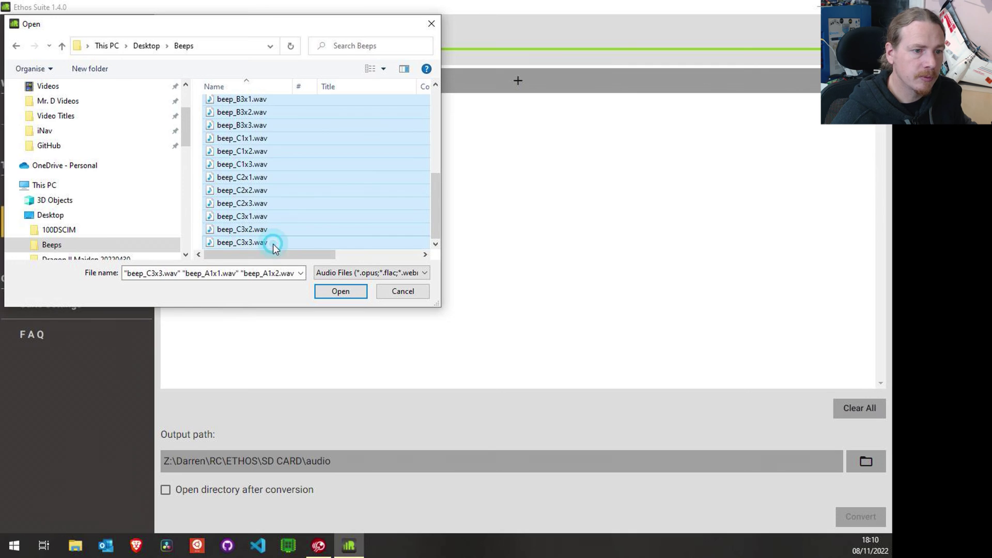
Load the selected beep files and preview the beep_A1x2 and beep_A1x1 sounds
click(349, 296)
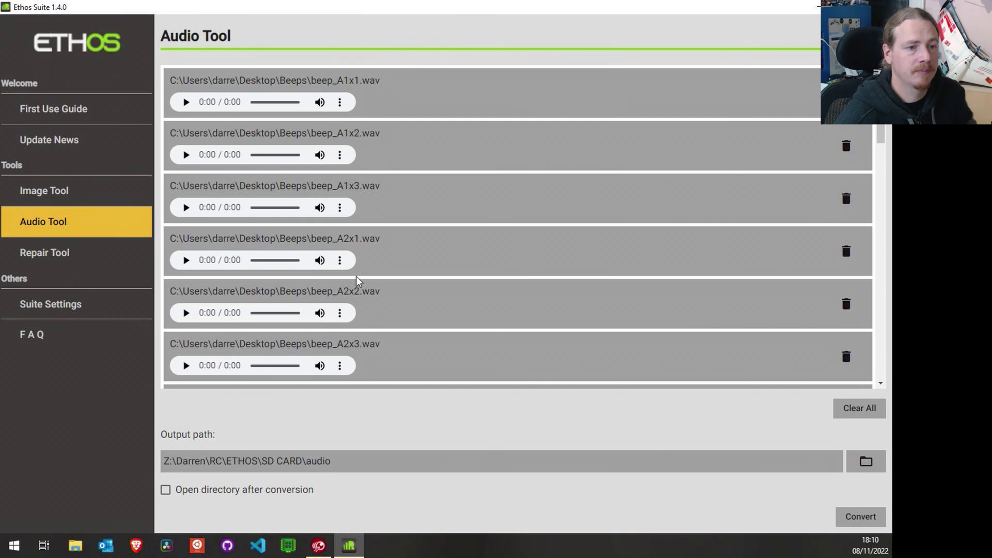
click(187, 155)
click(186, 103)
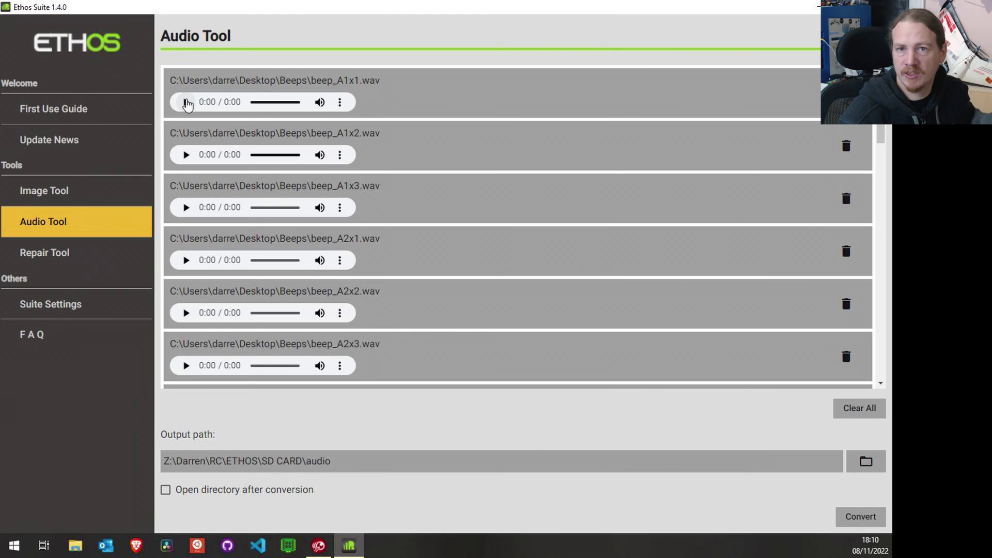
Enable 'Open directory after conversion' and convert the beeps into the SD CARD audio folder
scroll(496, 243, down, 15)
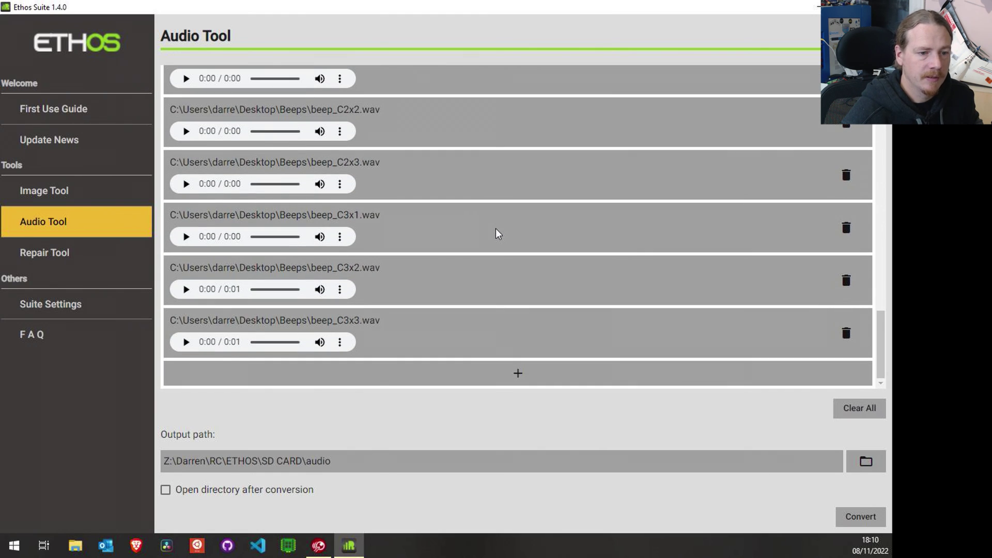
scroll(496, 239, up, 15)
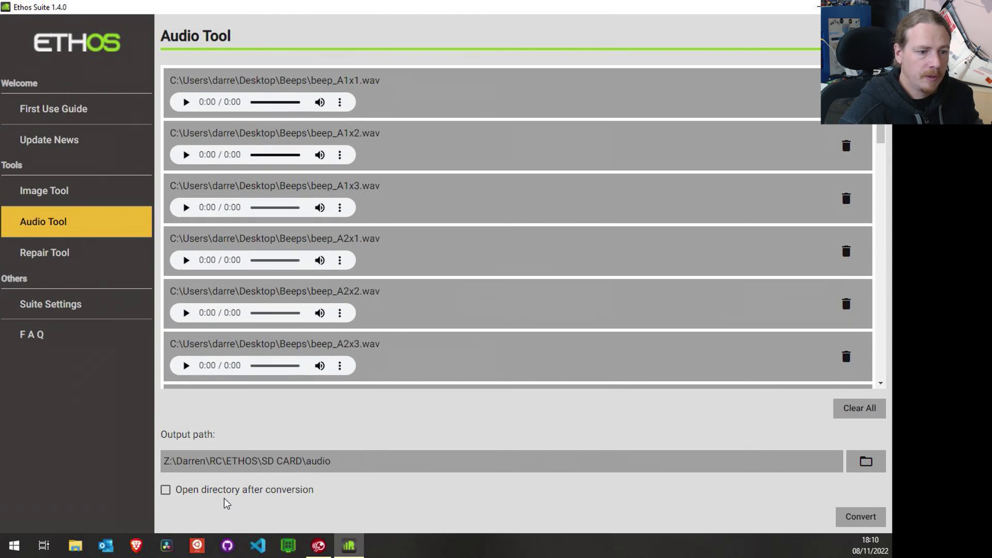
click(167, 491)
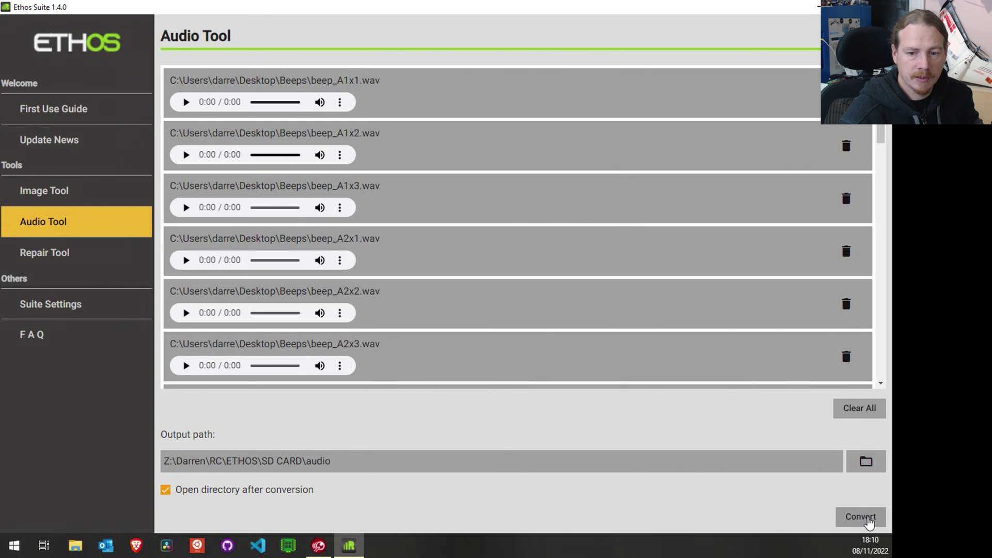
click(868, 517)
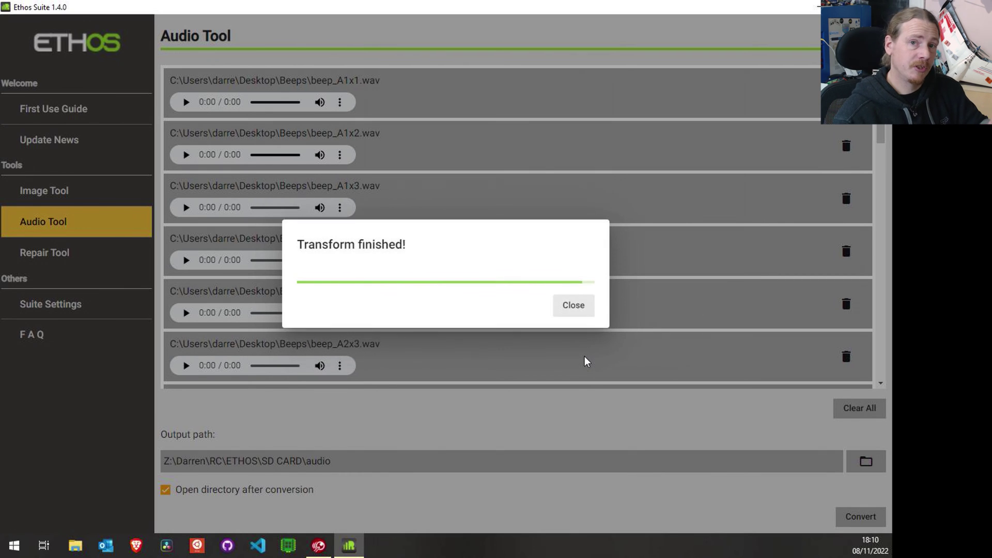
Select converted files beep_A1x1 to beep_C3x3, snap the folder window right, and dismiss the finished message
scroll(535, 189, down, 2)
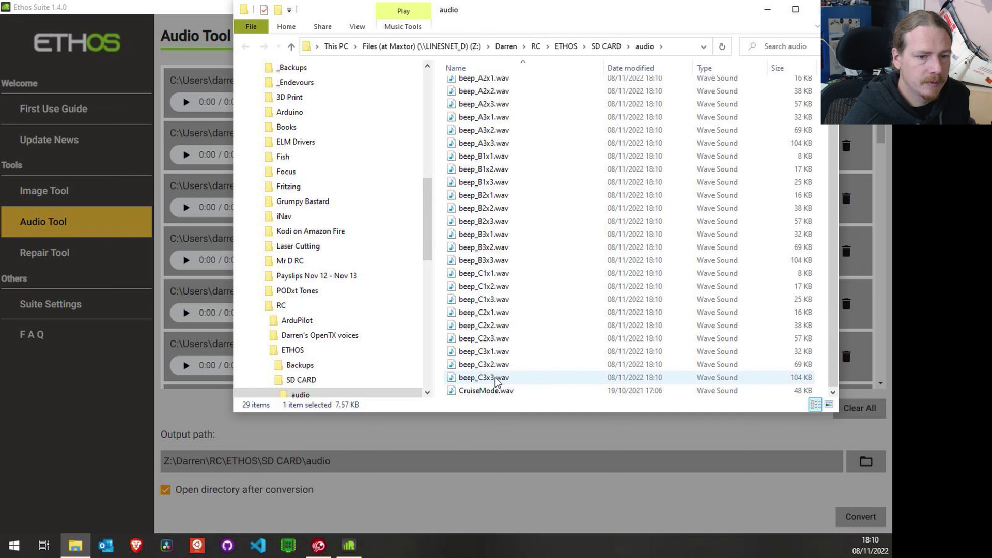
click(493, 377)
scroll(553, 287, up, 2)
shift+click(501, 99)
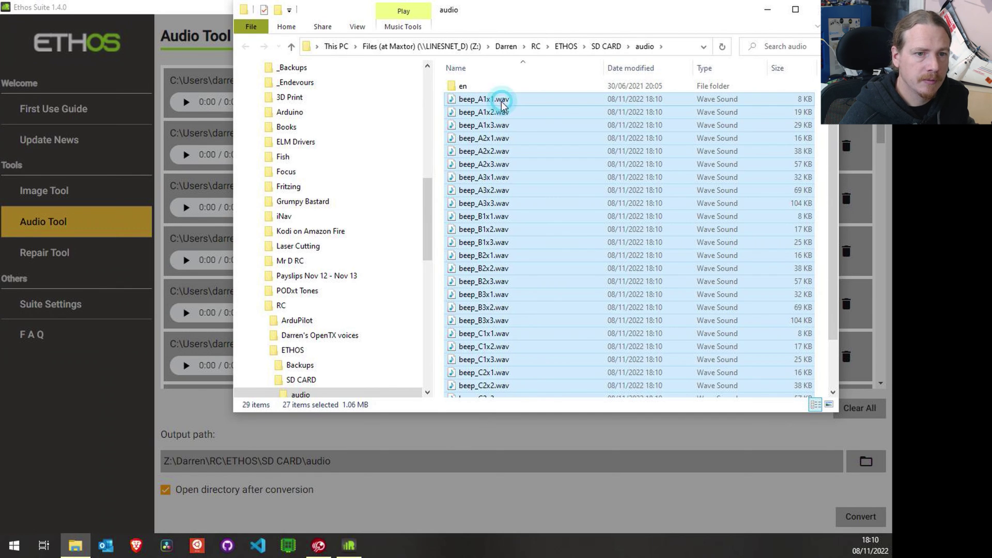
key(super+Right)
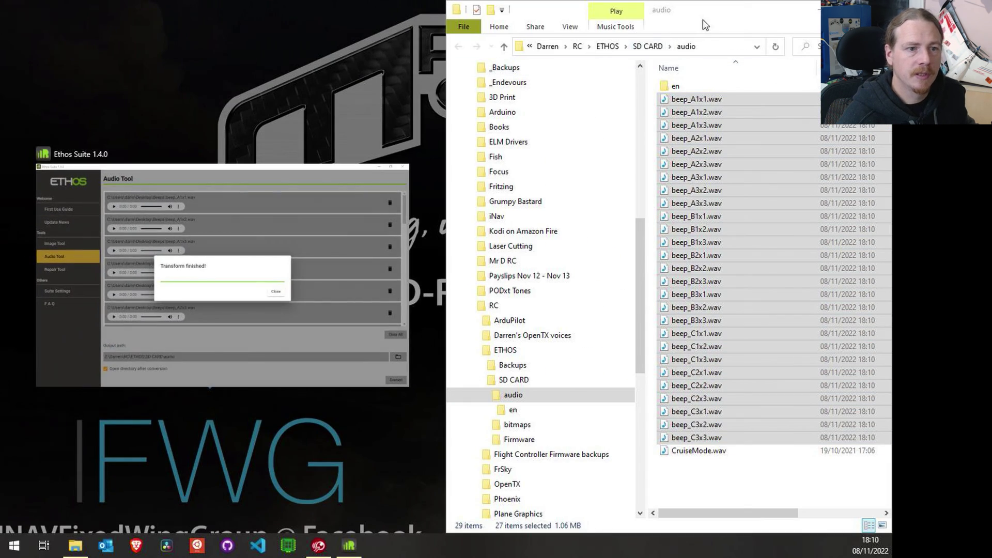
key(Return)
key(super+Up)
click(580, 309)
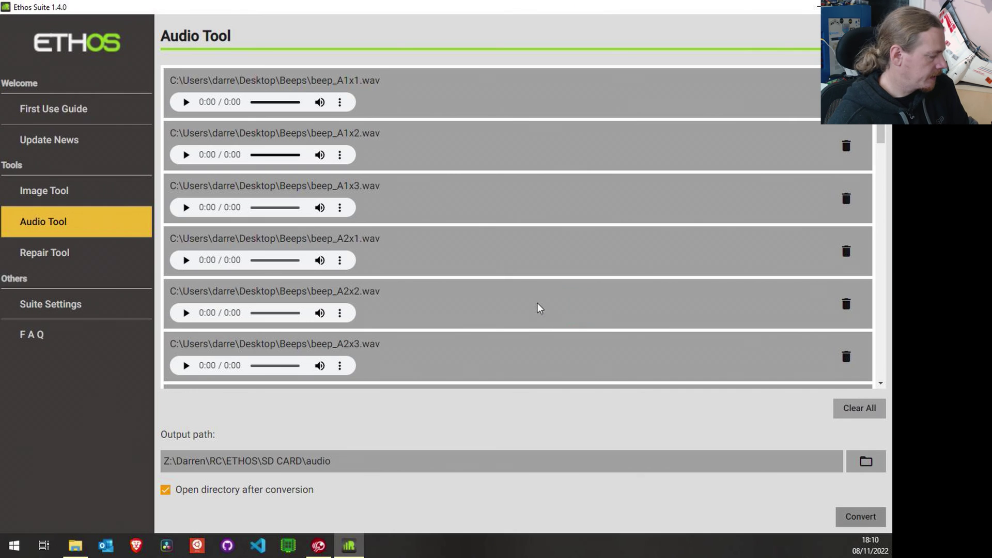
Open X20S SD (H:)\audio in a left-half Explorer window and drag the 27 beep files into it
click(75, 540)
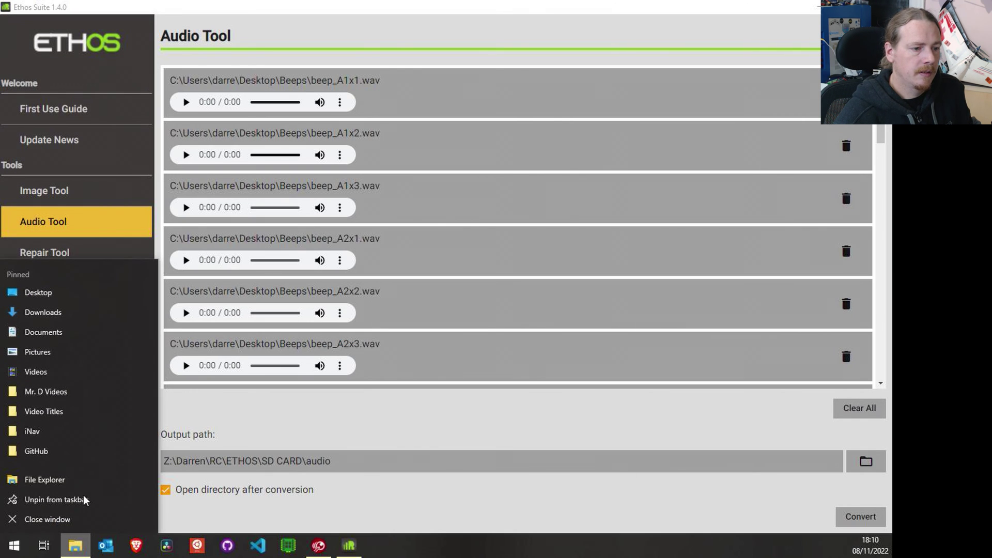
click(77, 478)
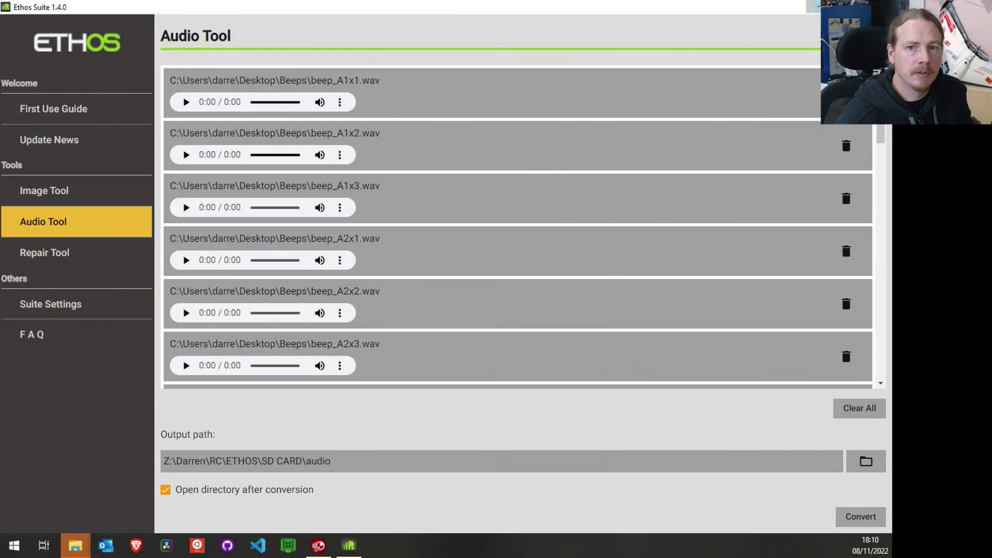
key(super+Left)
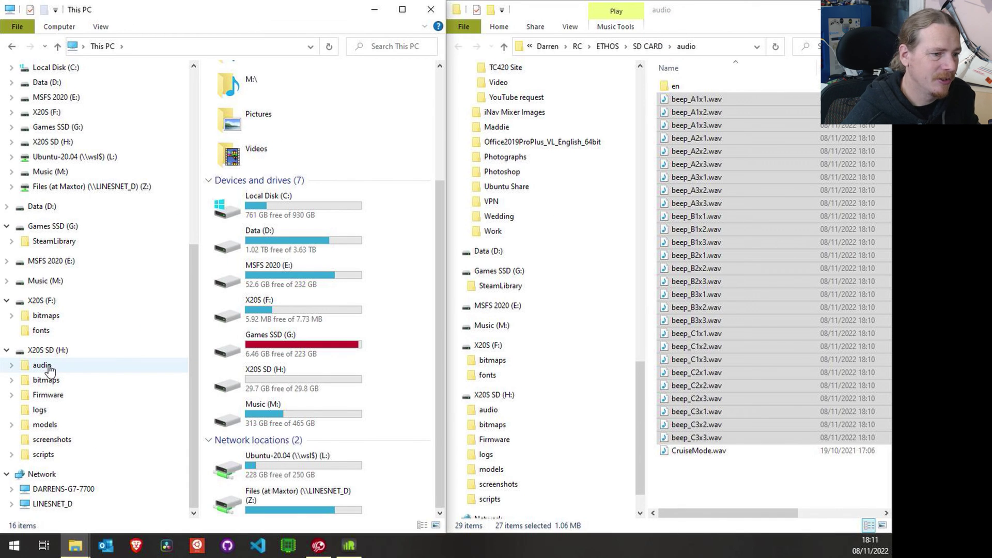
click(43, 366)
drag(703, 111, 341, 184)
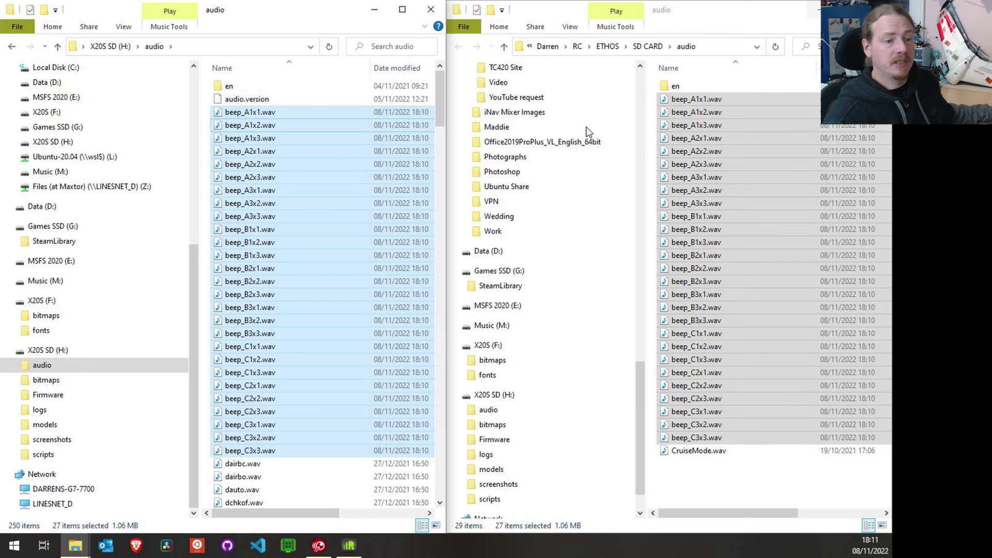
click(348, 545)
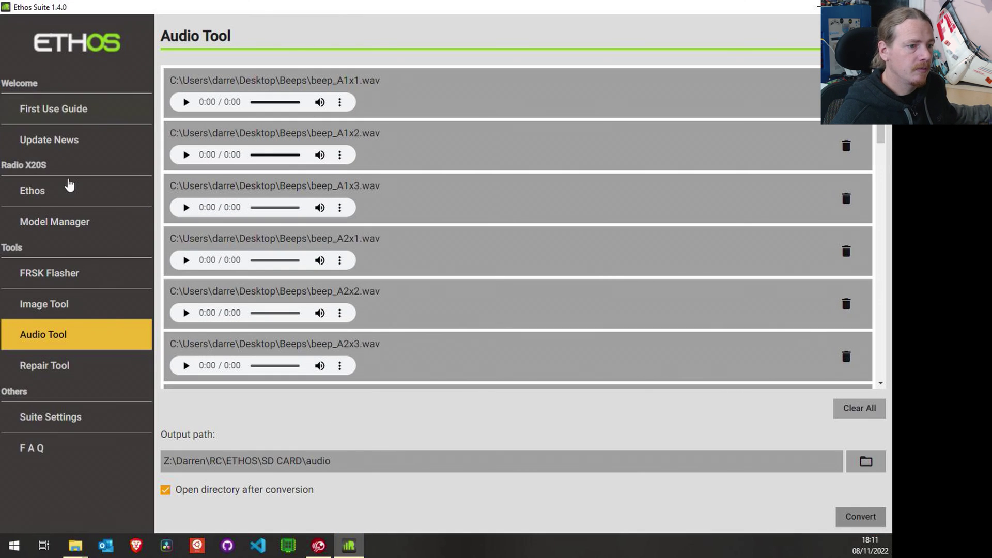
Eject the X20S drives from the Ethos page under Radio X20S
click(67, 189)
click(189, 142)
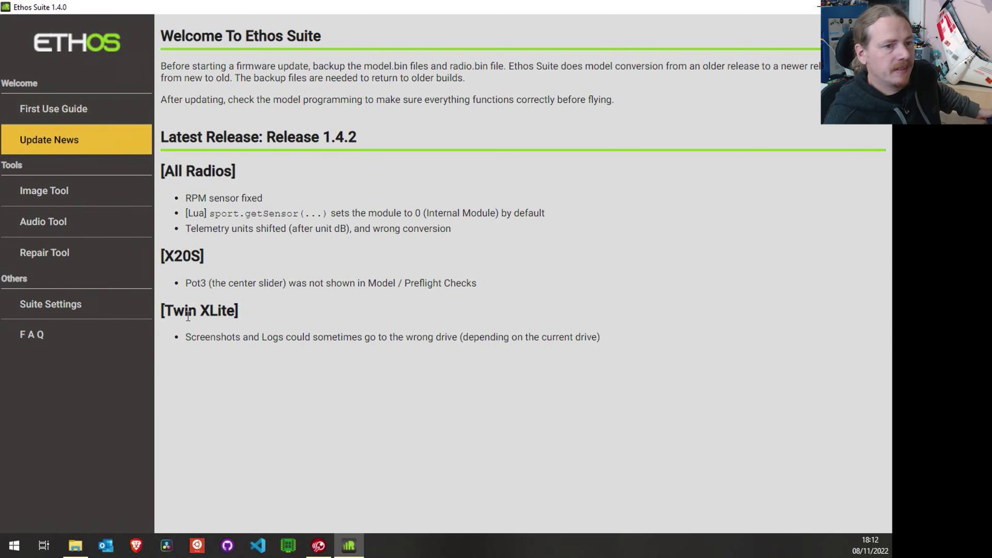
Show the Repair Tool page with its Format Internal Storage option
click(109, 255)
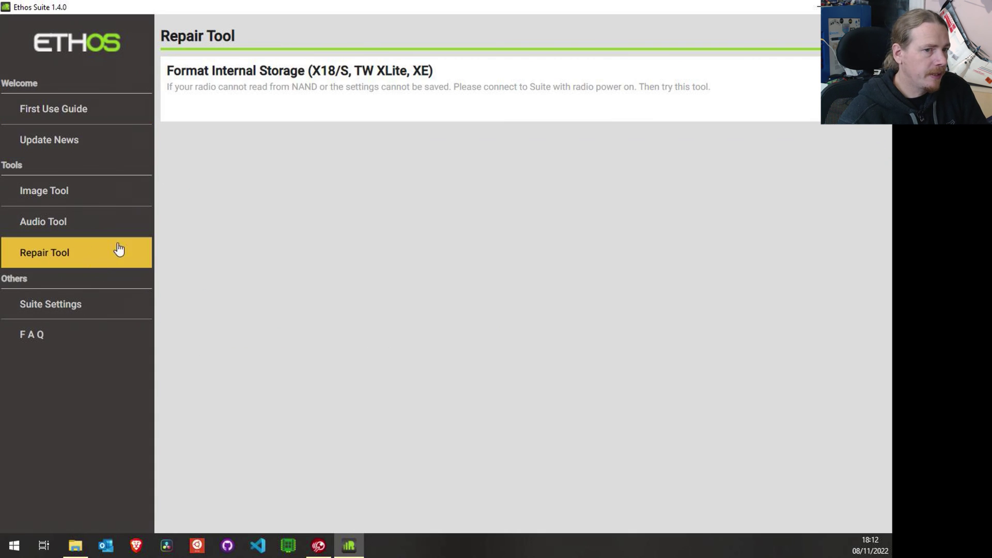